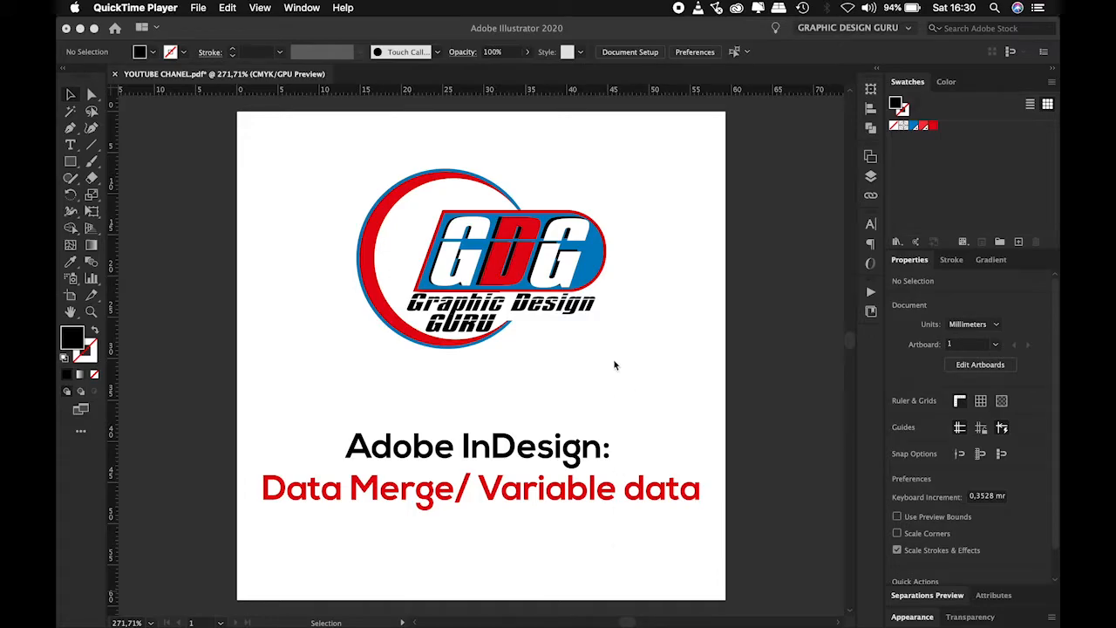
# - Switch to the voucher document in InDesign and page through the data merge preview from record 1 to record 13
pyautogui.hotkey('ctrl', 'Up')
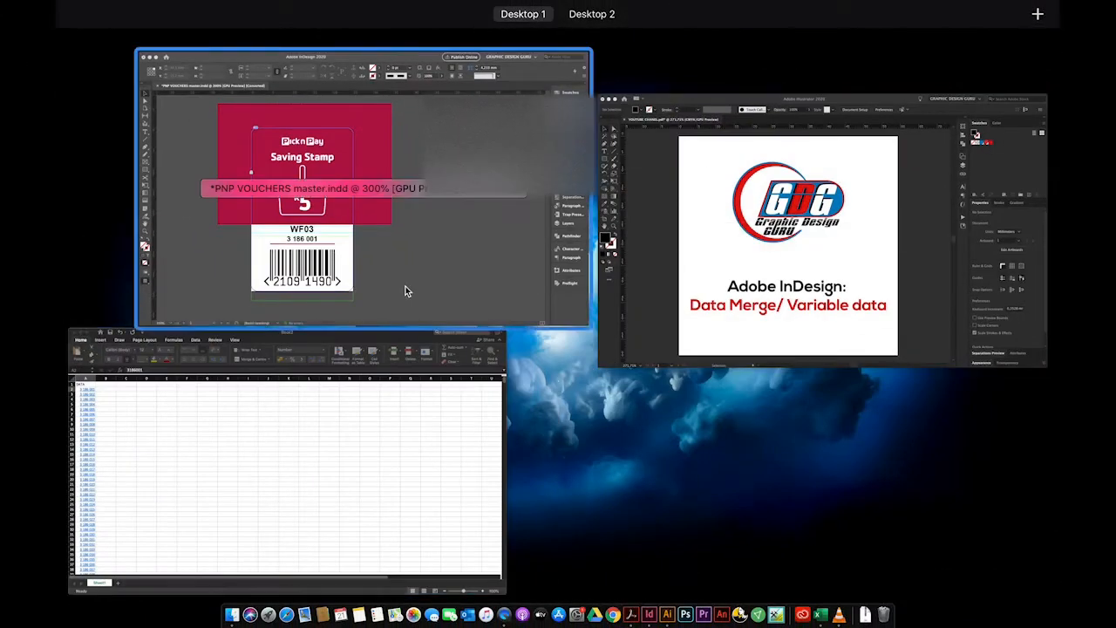
pyautogui.click(405, 287)
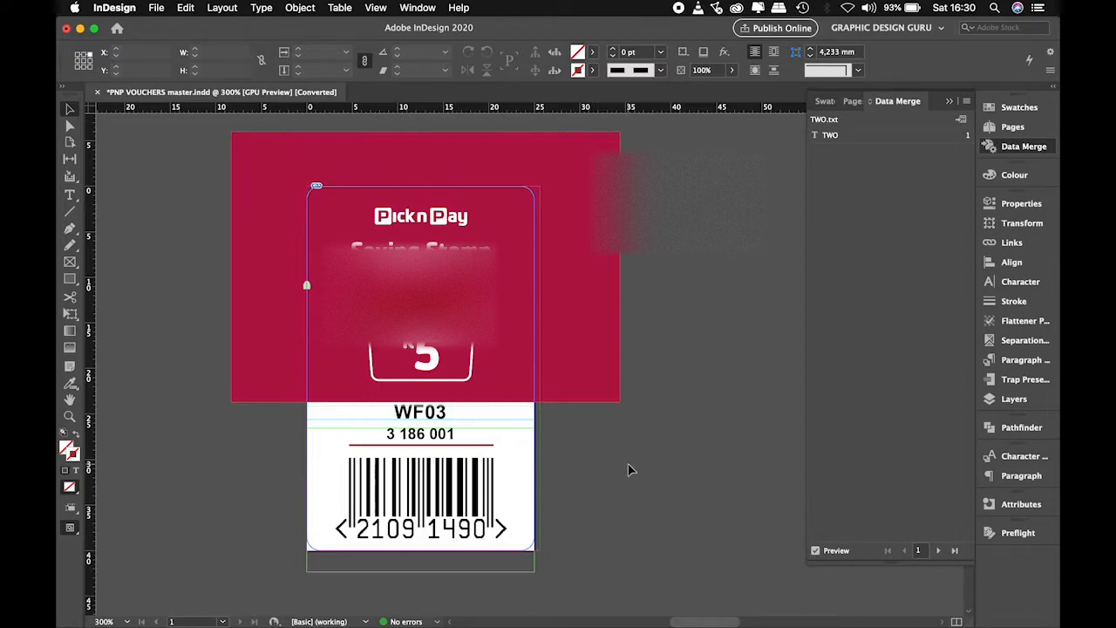
pyautogui.scroll(-3, 630, 471)
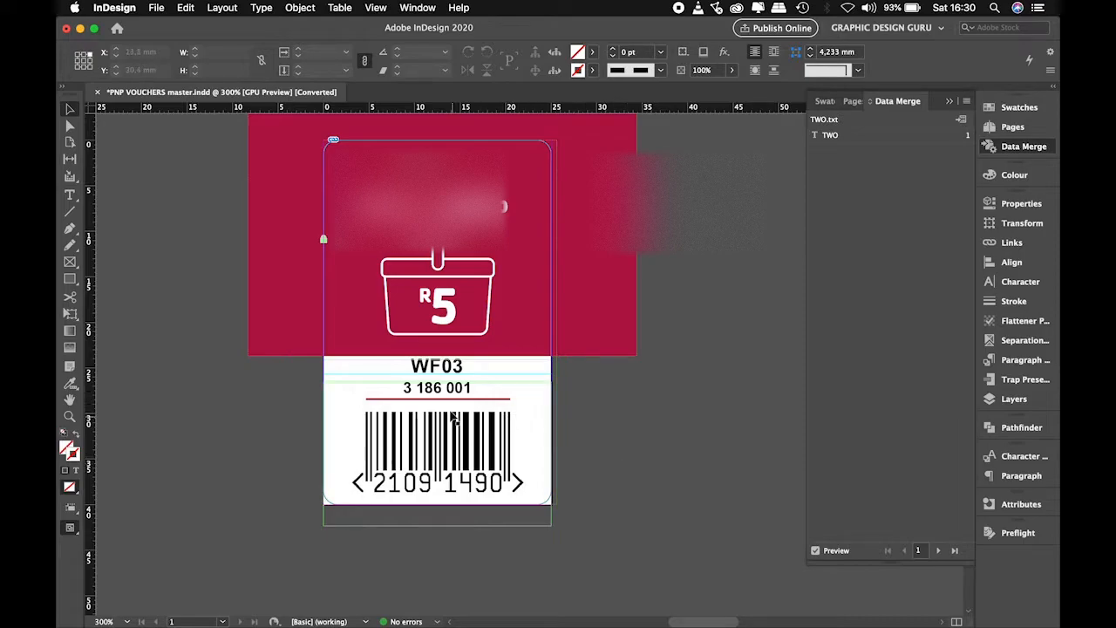
pyautogui.click(849, 136)
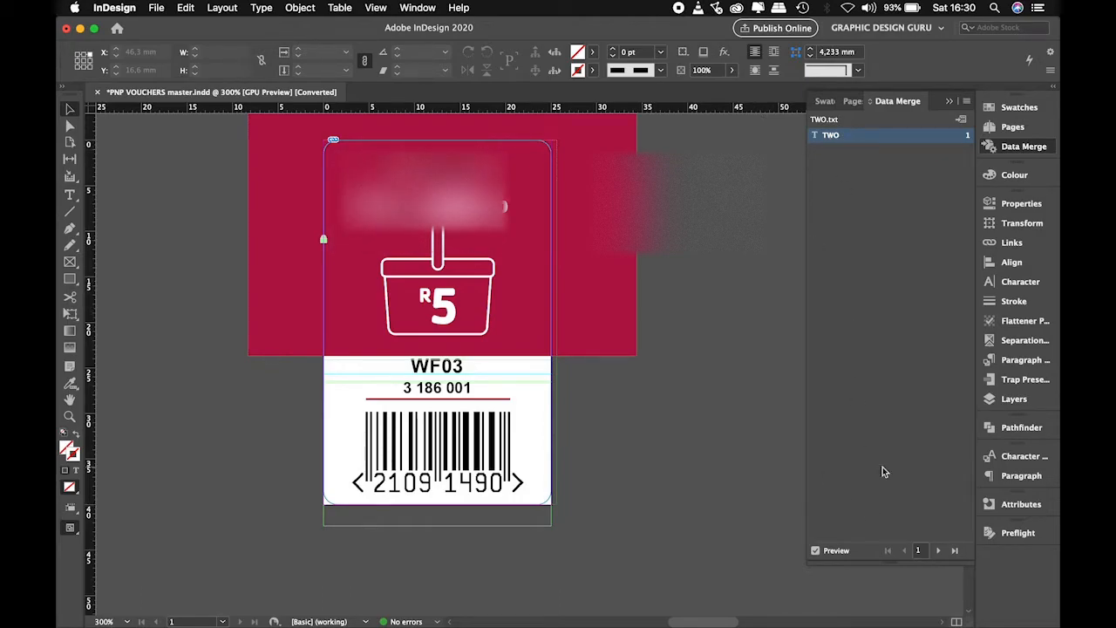
pyautogui.click(937, 551)
pyautogui.click(938, 551)
pyautogui.click(937, 551)
pyautogui.click(937, 551)
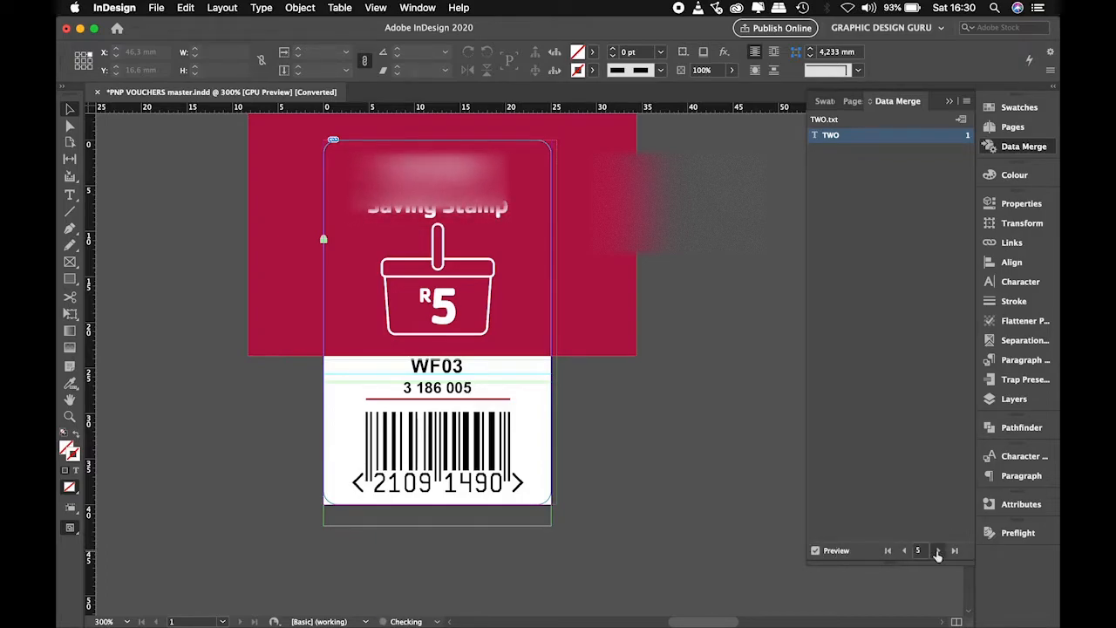
pyautogui.click(937, 551)
pyautogui.click(937, 551)
pyautogui.click(938, 551)
pyautogui.click(938, 551)
pyautogui.click(937, 551)
pyautogui.click(937, 551)
pyautogui.click(938, 551)
pyautogui.click(937, 551)
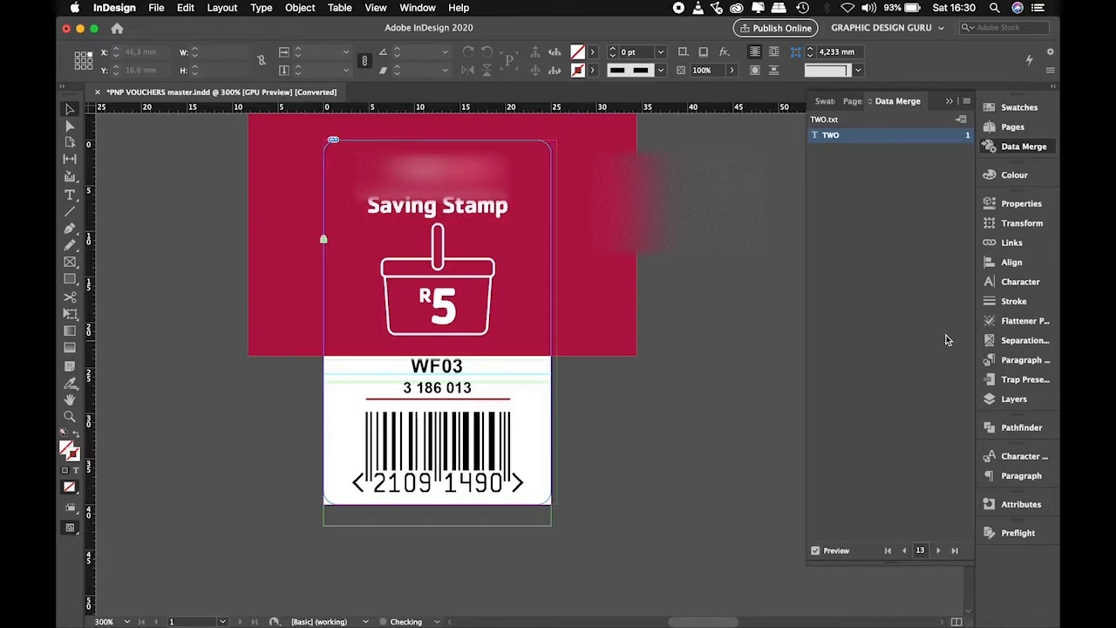
# - Remove the TWO.txt data source from the voucher document
pyautogui.click(966, 101)
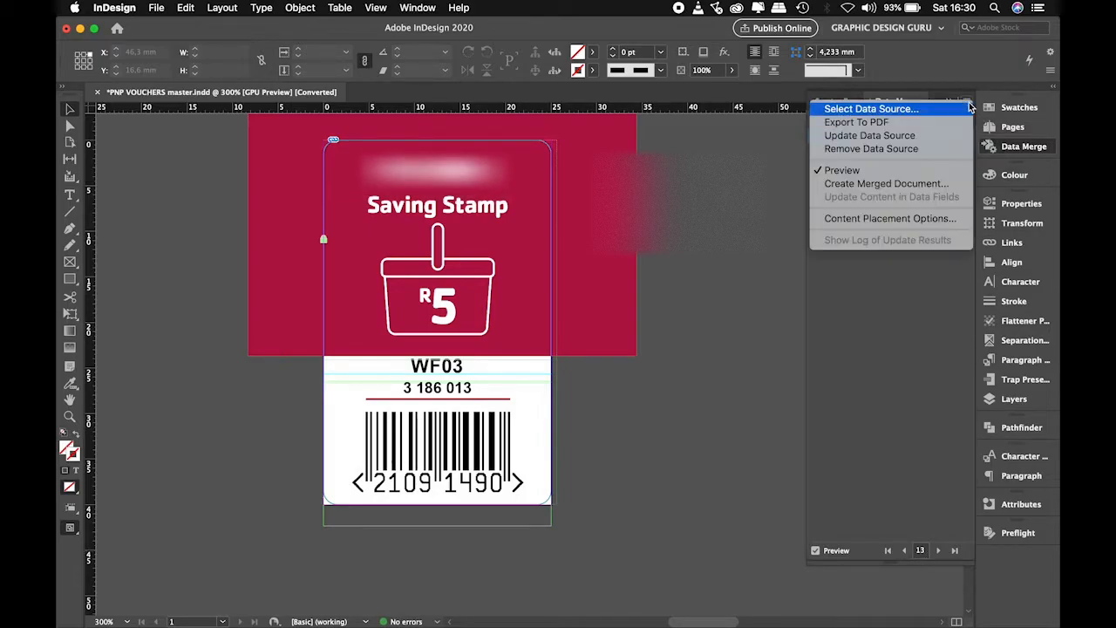
pyautogui.click(879, 148)
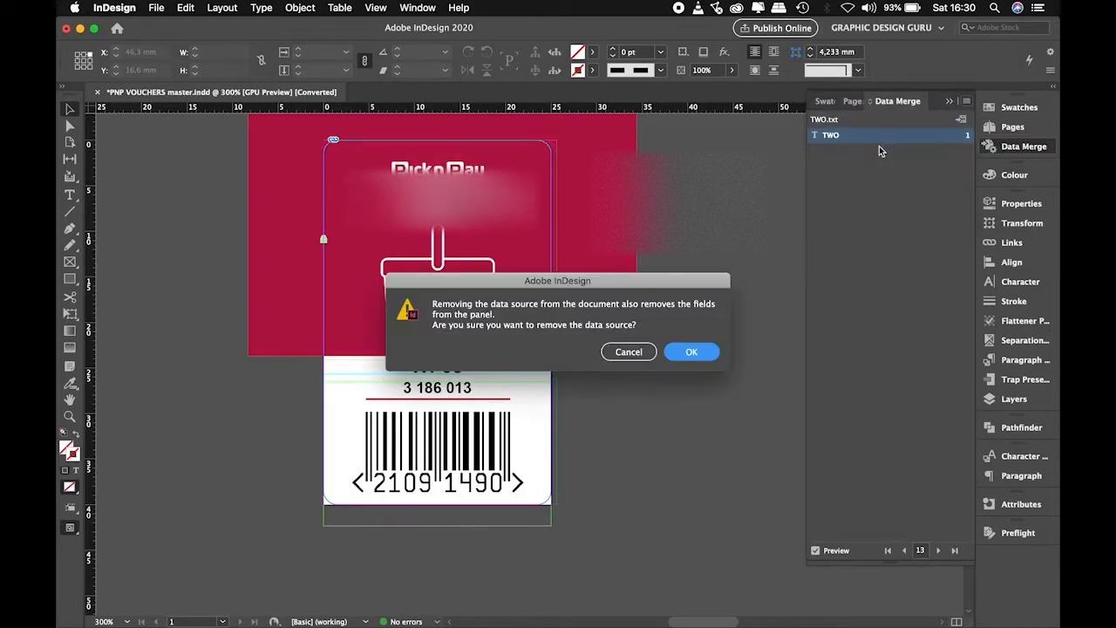
pyautogui.click(691, 352)
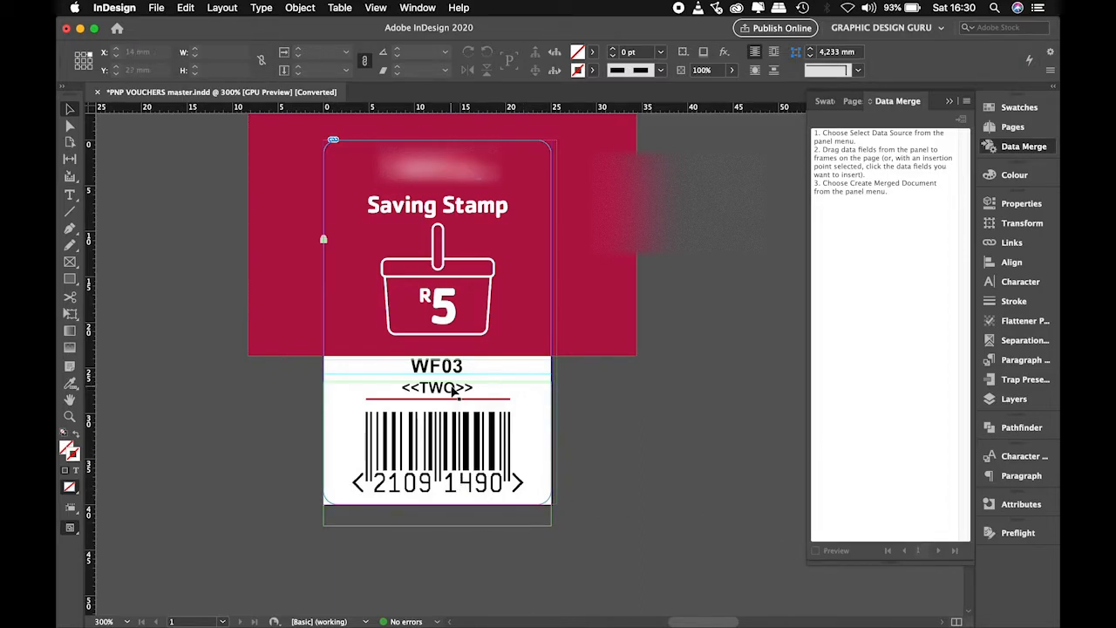
# - Delete the <<TWO>> placeholder text above the barcode, leaving its text frame in place
pyautogui.doubleClick(452, 387)
pyautogui.moveTo(473, 387); pyautogui.dragTo(396, 390)
pyautogui.press('BackSpace')
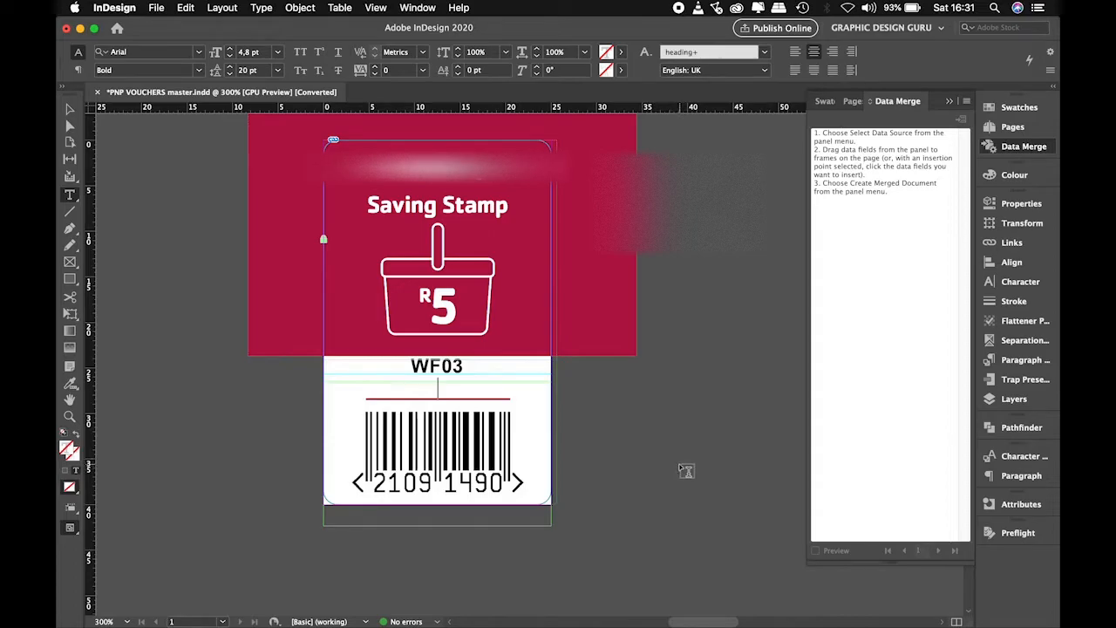
# - Switch to Excel, look over the existing number list in Book2, and create a new blank workbook
pyautogui.hotkey('ctrl', 'Up')
pyautogui.click(426, 426)
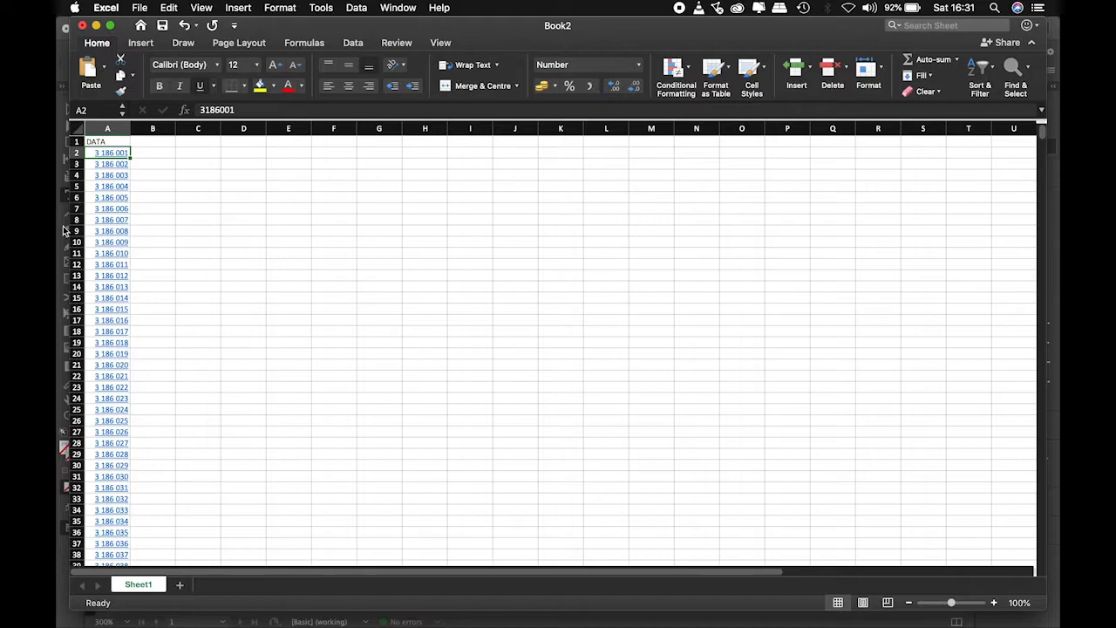
pyautogui.scroll(-15, 187, 265)
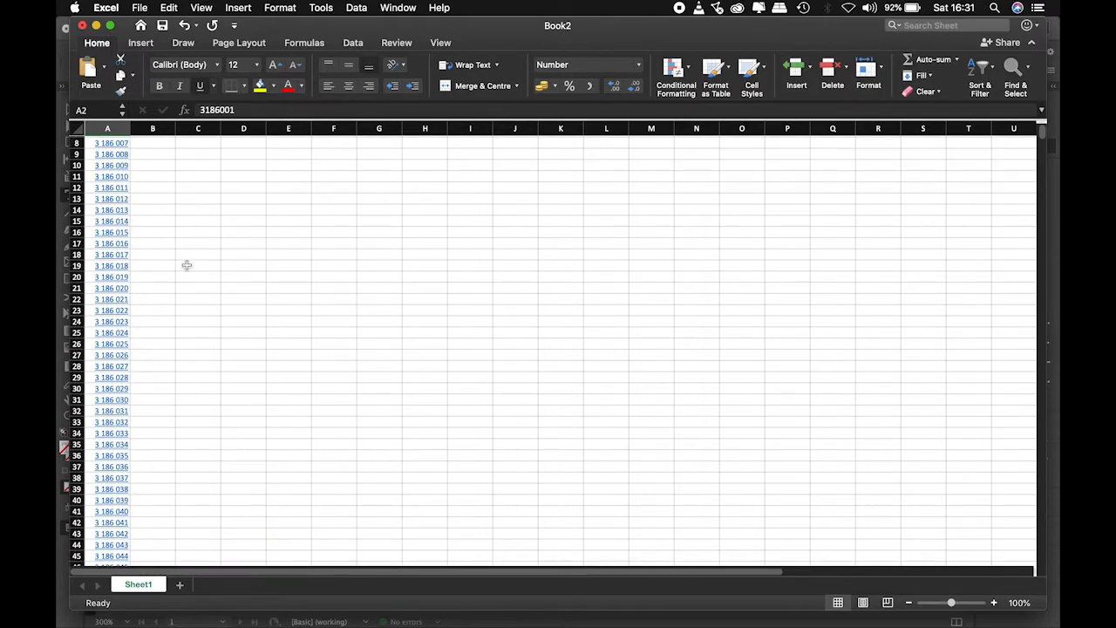
pyautogui.scroll(12, 187, 265)
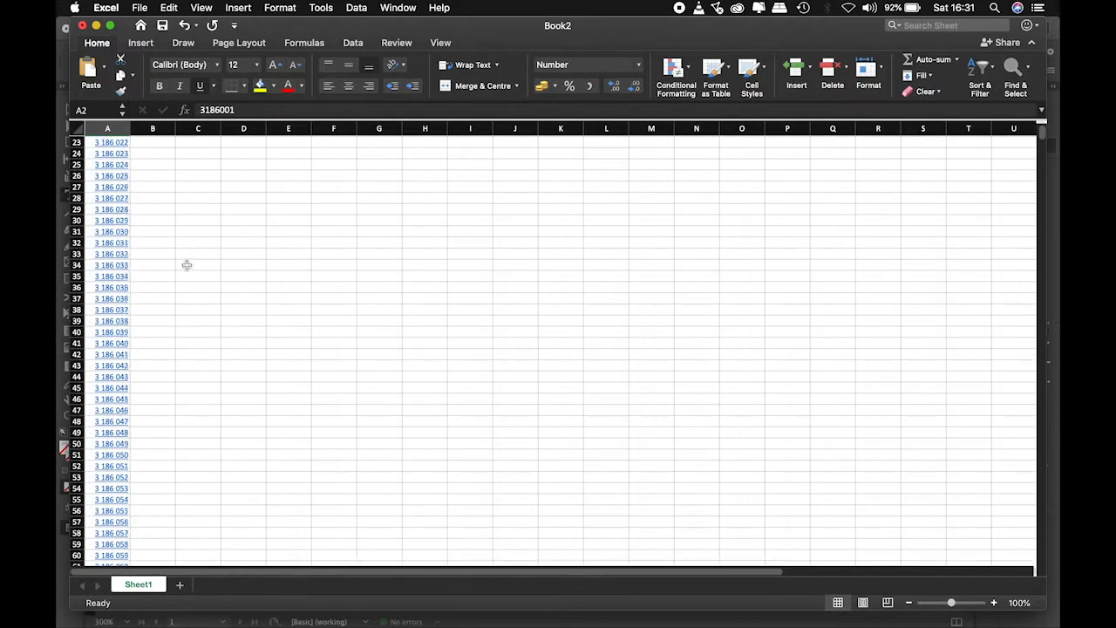
pyautogui.scroll(4, 203, 395)
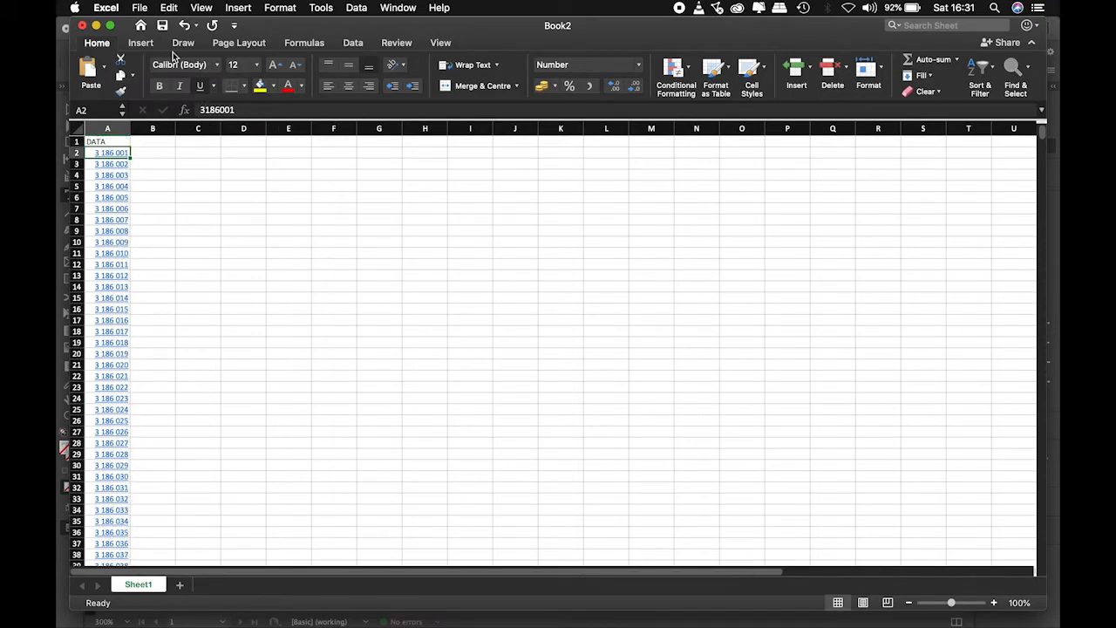
pyautogui.click(141, 25)
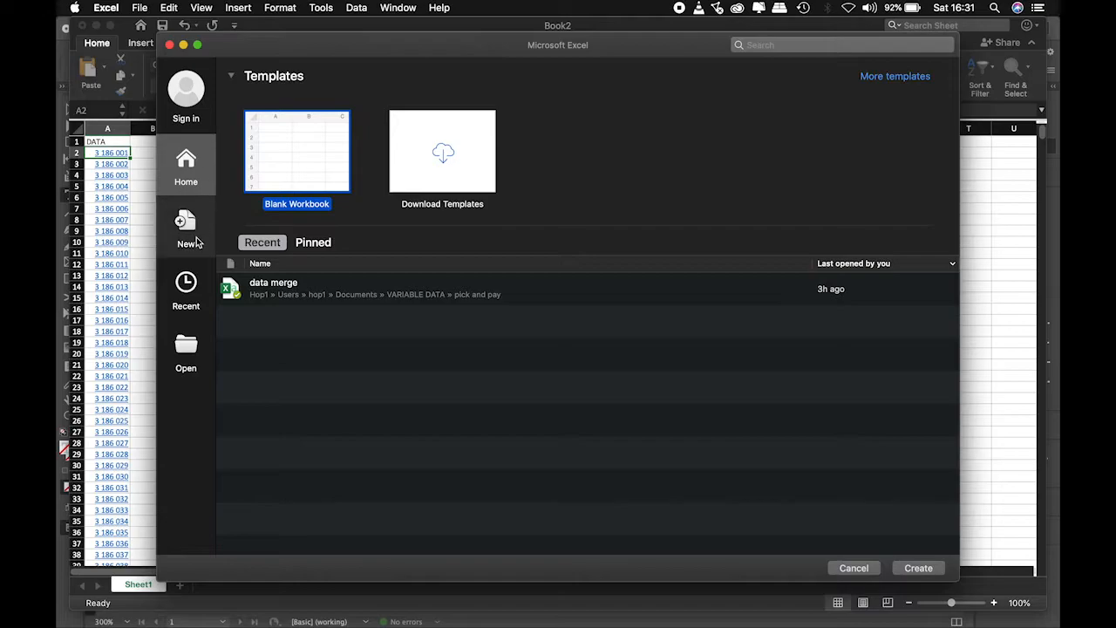
pyautogui.click(185, 236)
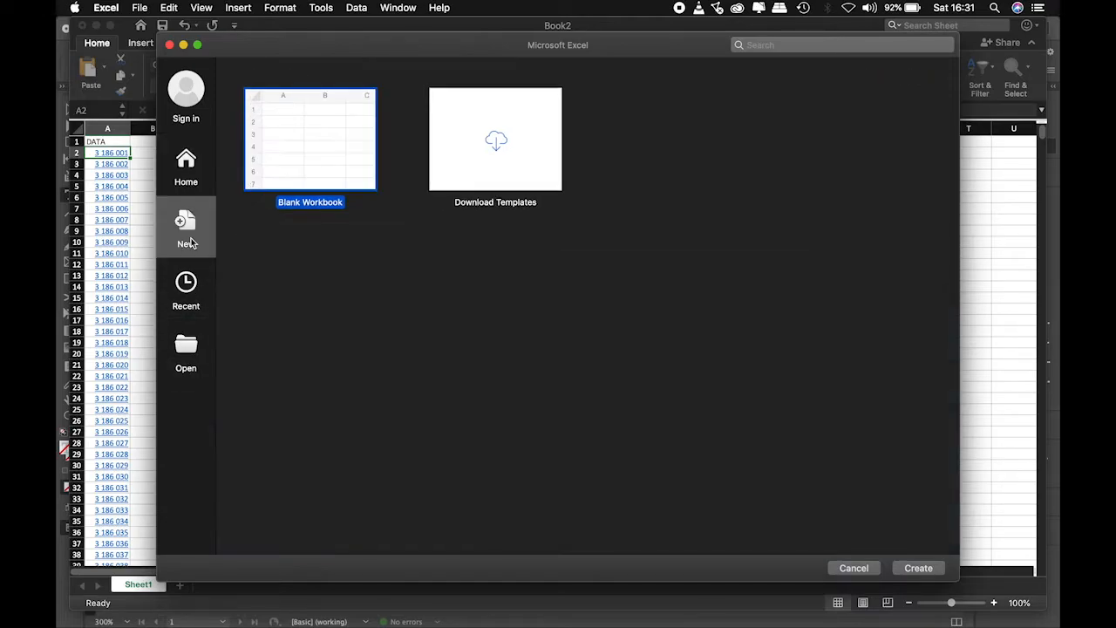
pyautogui.doubleClick(348, 164)
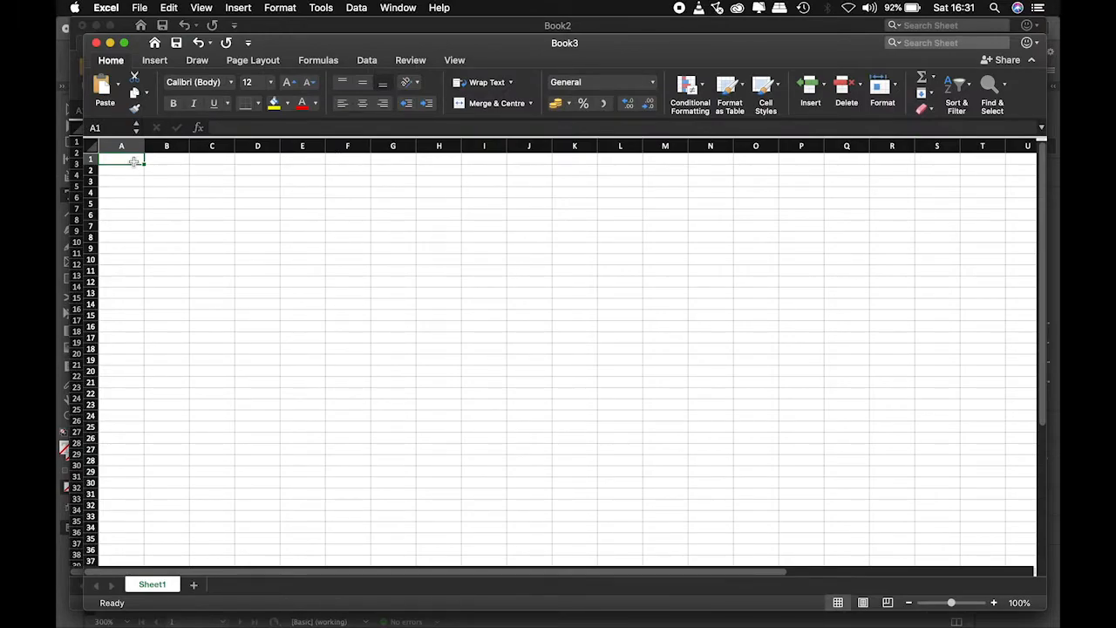
# - Enter 3186001 in cell A1 and fill the increasing number series down column A to row 8901
pyautogui.write('3186001')
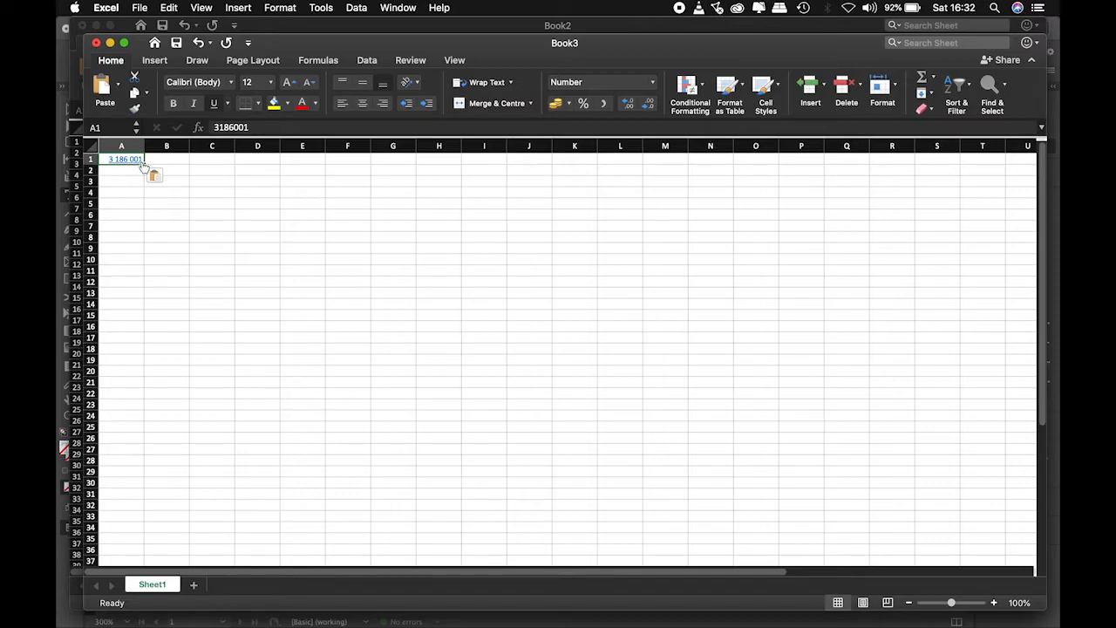
pyautogui.moveTo(144, 162); pyautogui.dragTo(145, 163)
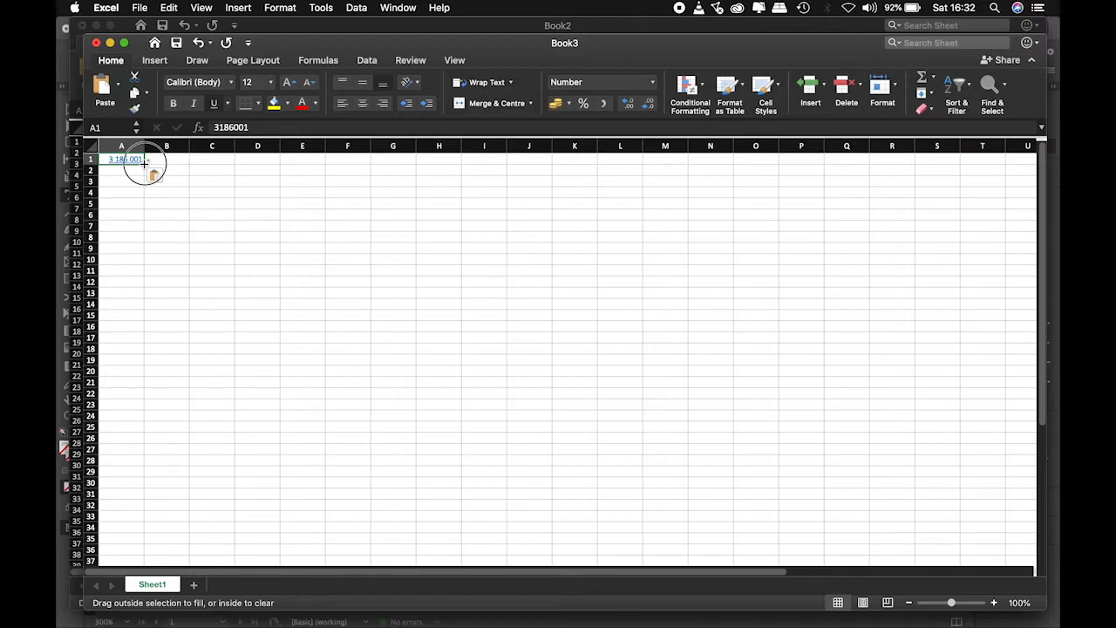
pyautogui.moveTo(145, 164); pyautogui.dragTo(210, 623)
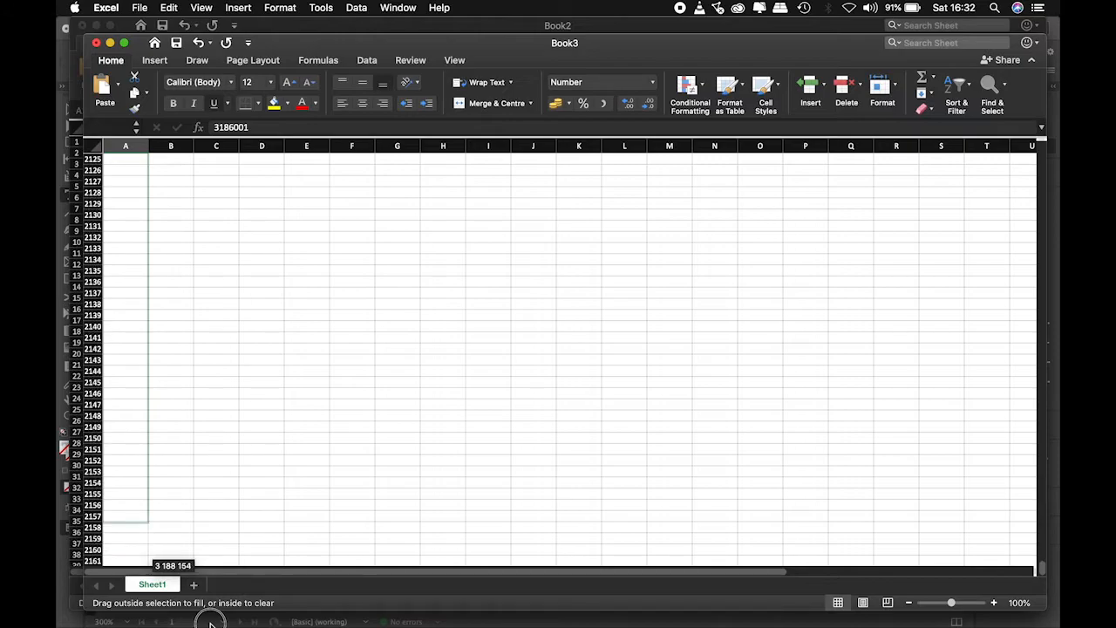
pyautogui.moveTo(210, 623); pyautogui.dragTo(146, 550)
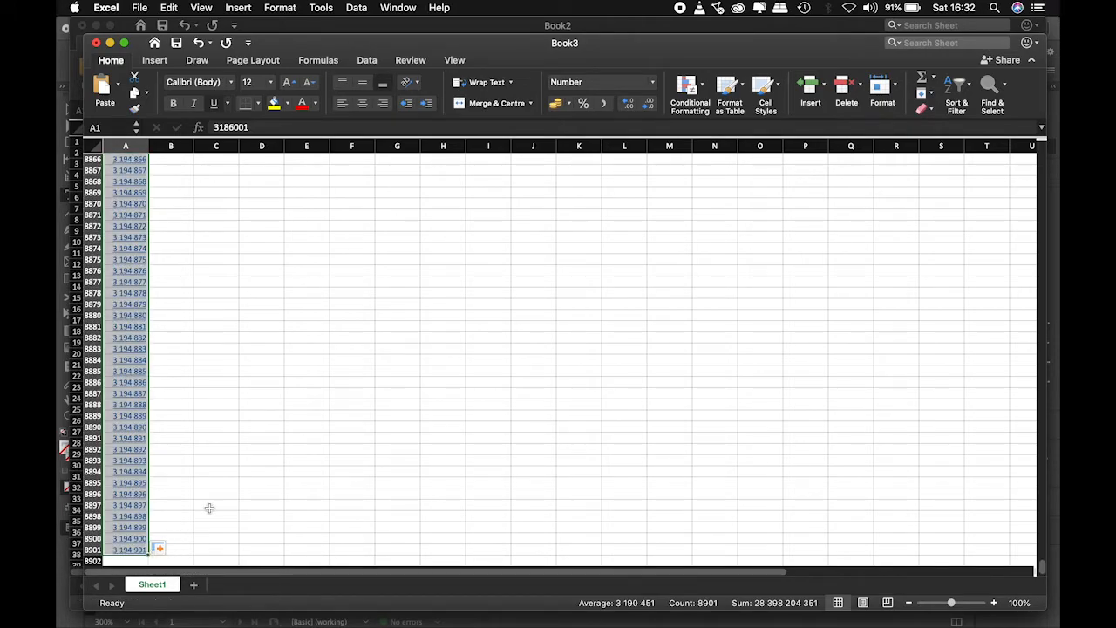
# - Insert an empty row above the first number in the sheet
pyautogui.scroll(3, 232, 474)
pyautogui.scroll(20, 232, 474)
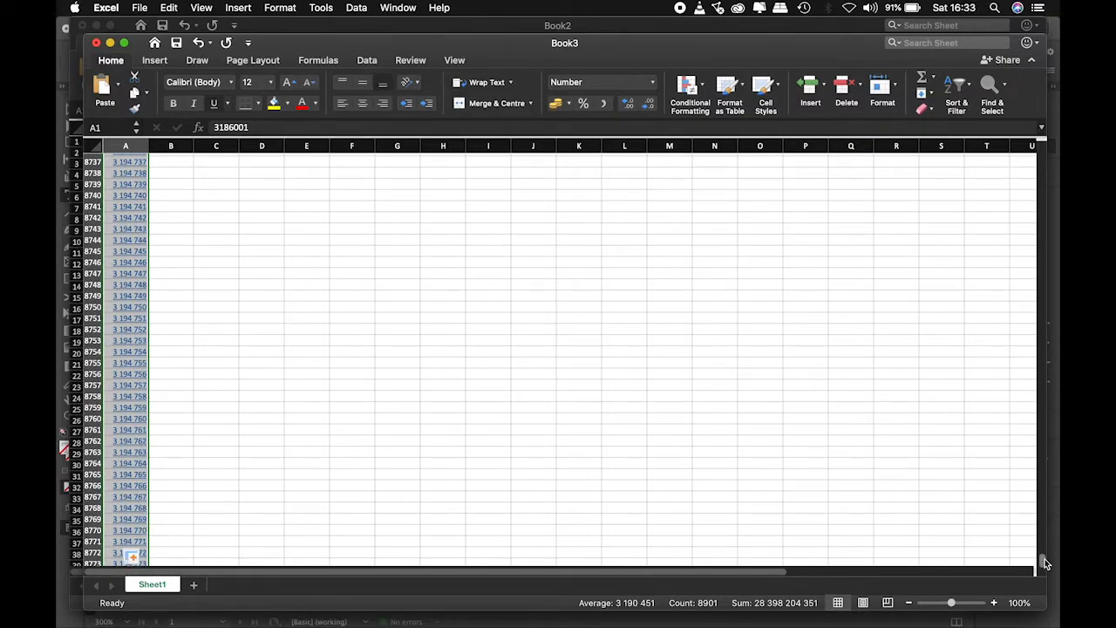
pyautogui.moveTo(1043, 565); pyautogui.dragTo(1011, 138)
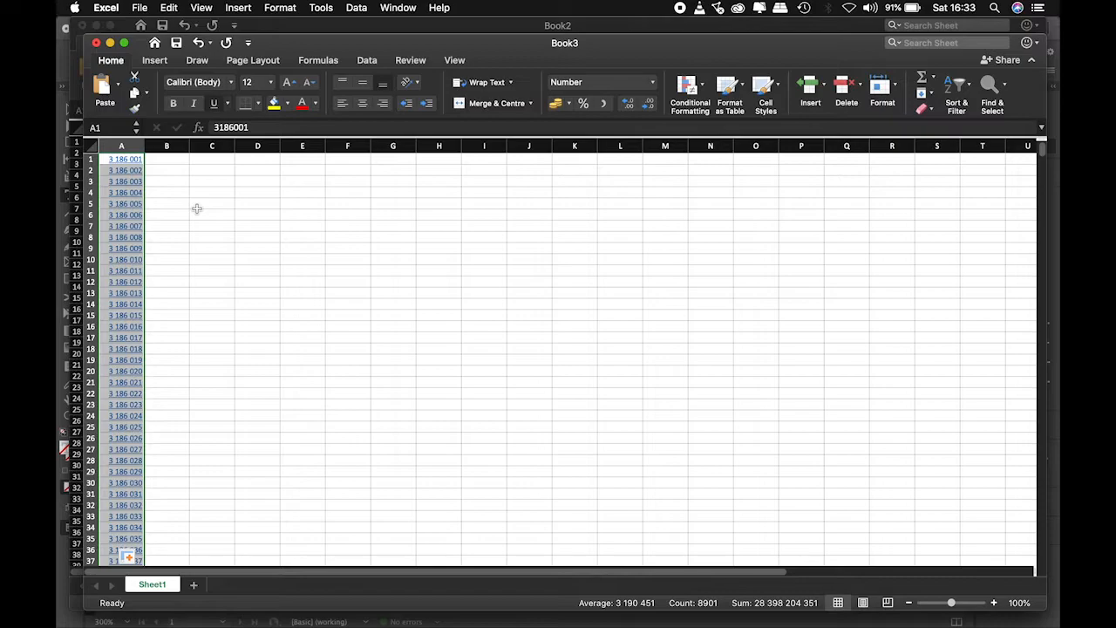
pyautogui.click(91, 147)
pyautogui.click(91, 159)
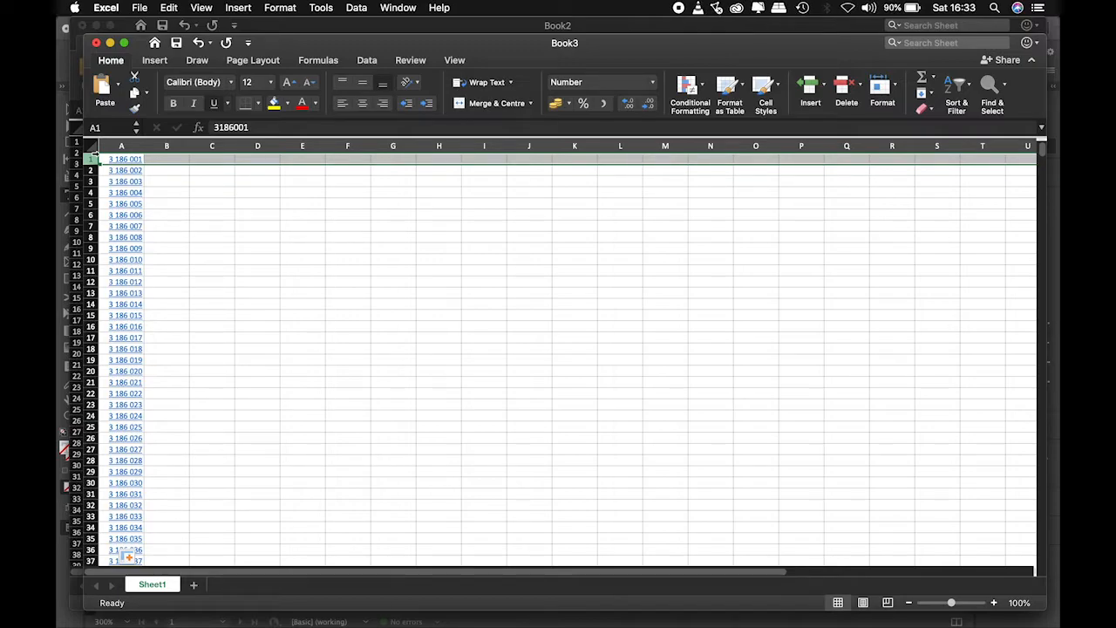
pyautogui.rightClick(95, 155)
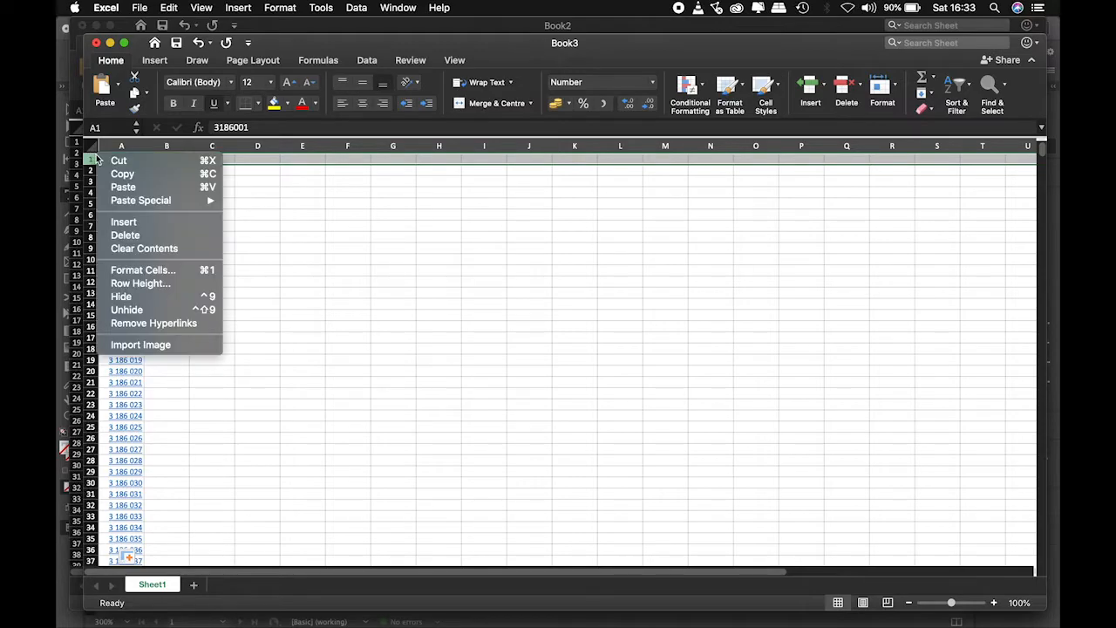
pyautogui.click(132, 224)
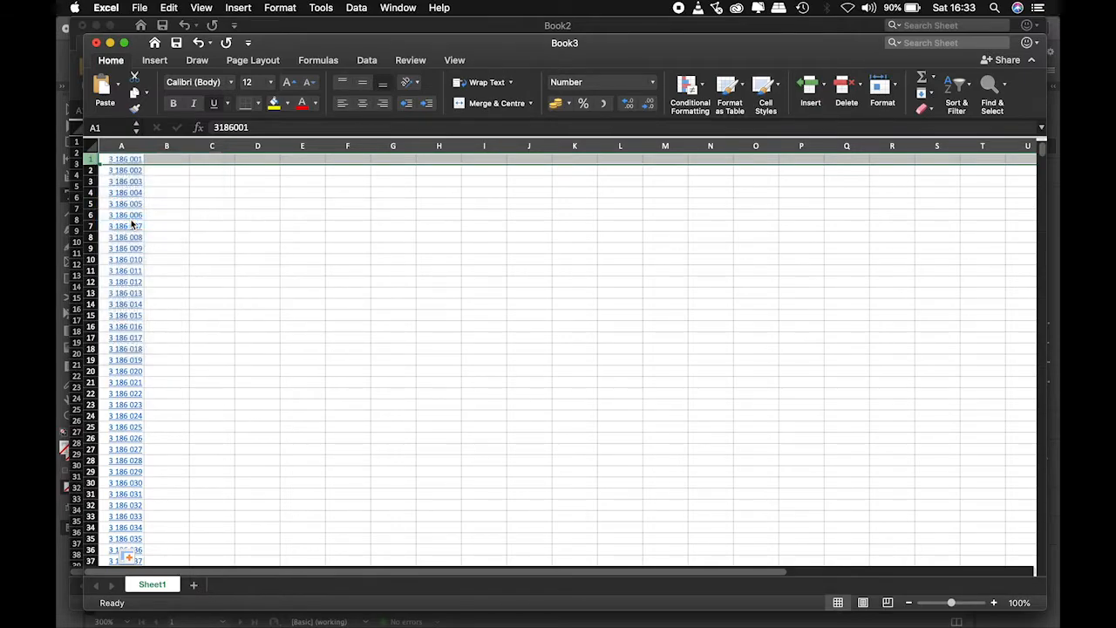
# - Enter the heading DATA MERGE in cell A1
pyautogui.doubleClick(128, 159)
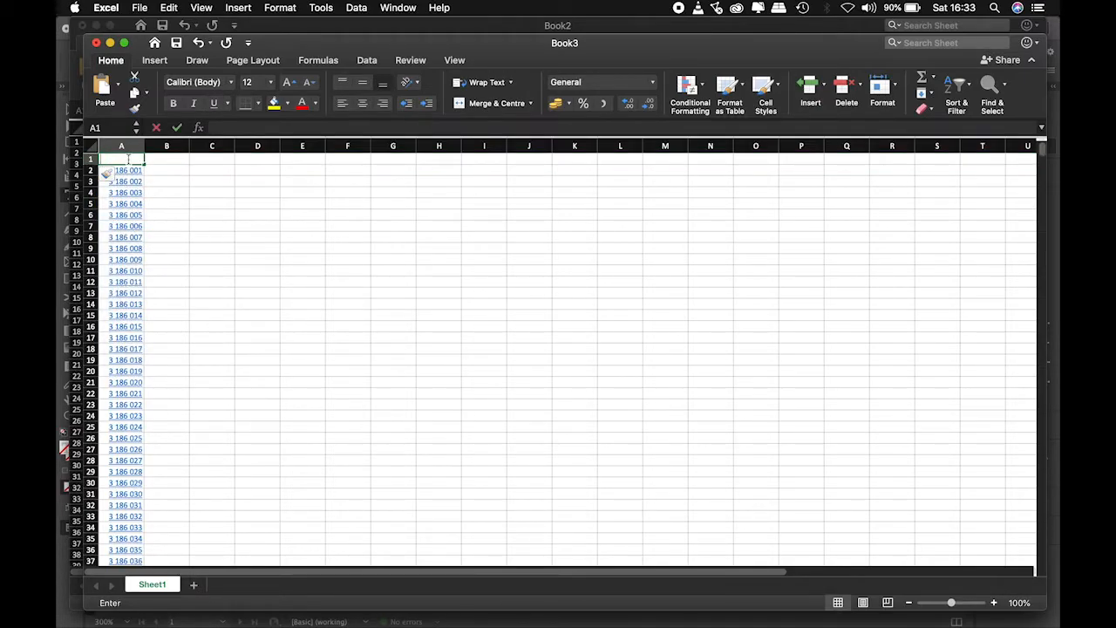
pyautogui.write('D')
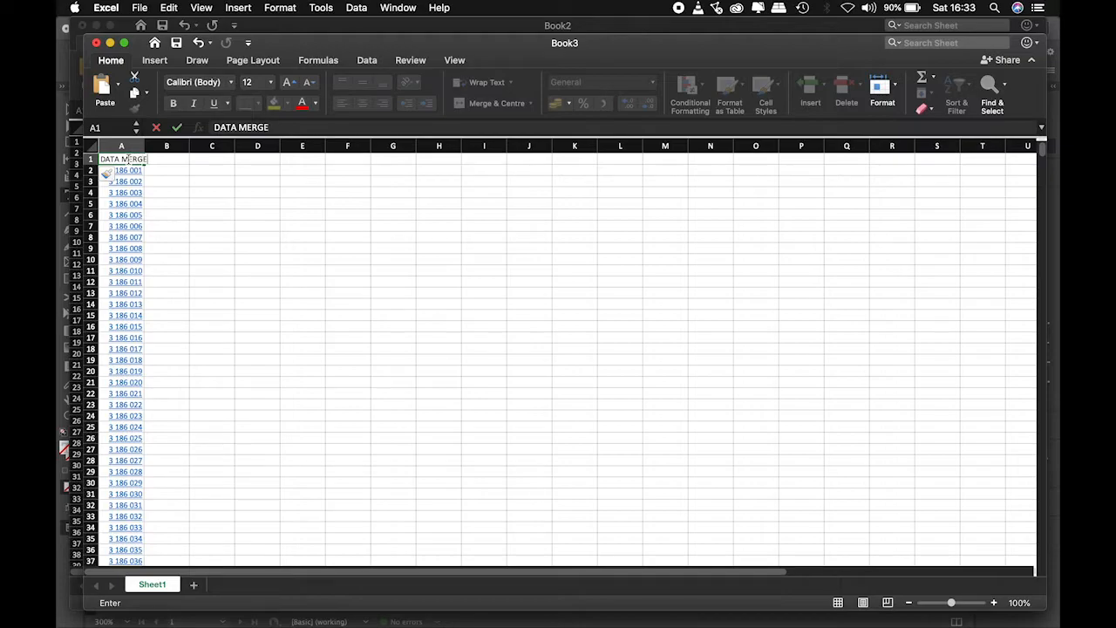
pyautogui.write('ATA MERGE')
pyautogui.press('Return')
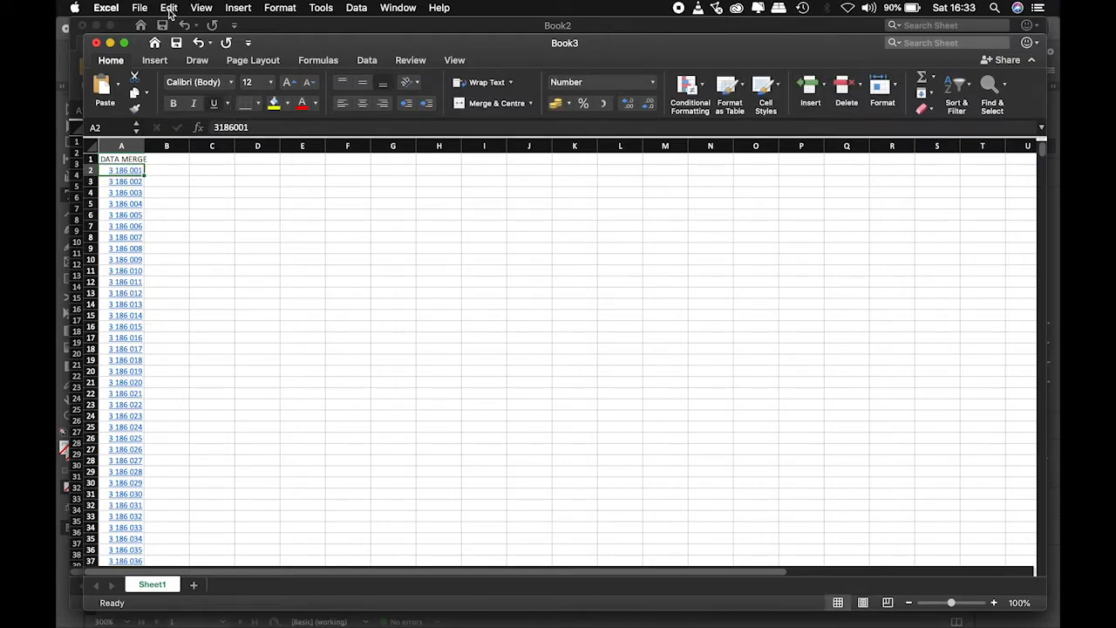
# - Save the workbook as DATA MERGE in Comma-separated Values (.csv) format in the pick and pay folder, replacing the existing file
pyautogui.click(141, 8)
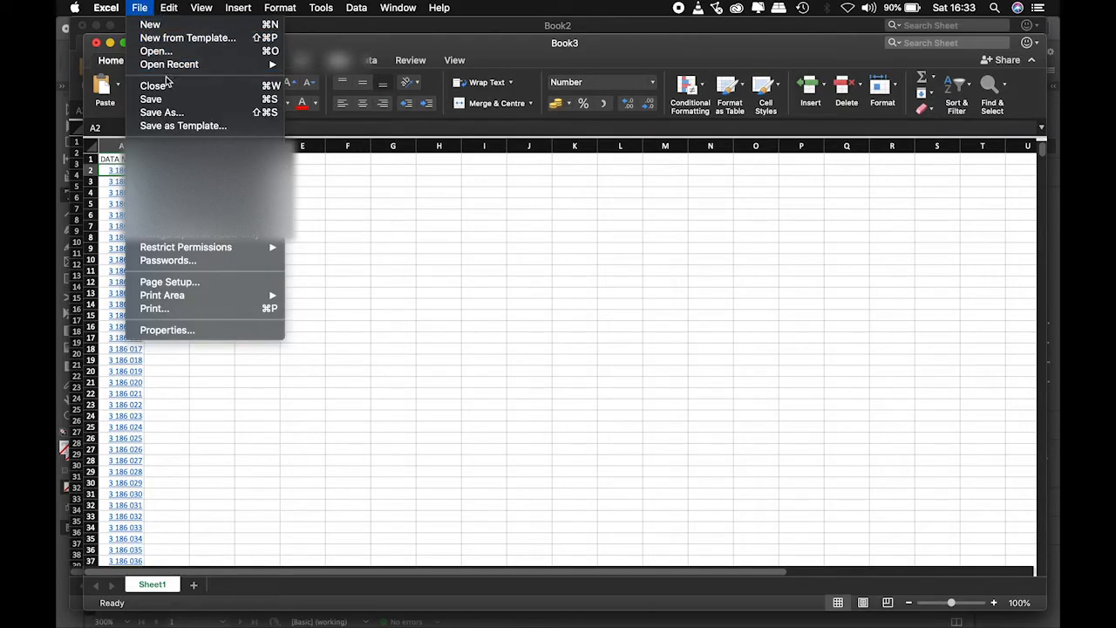
pyautogui.click(171, 114)
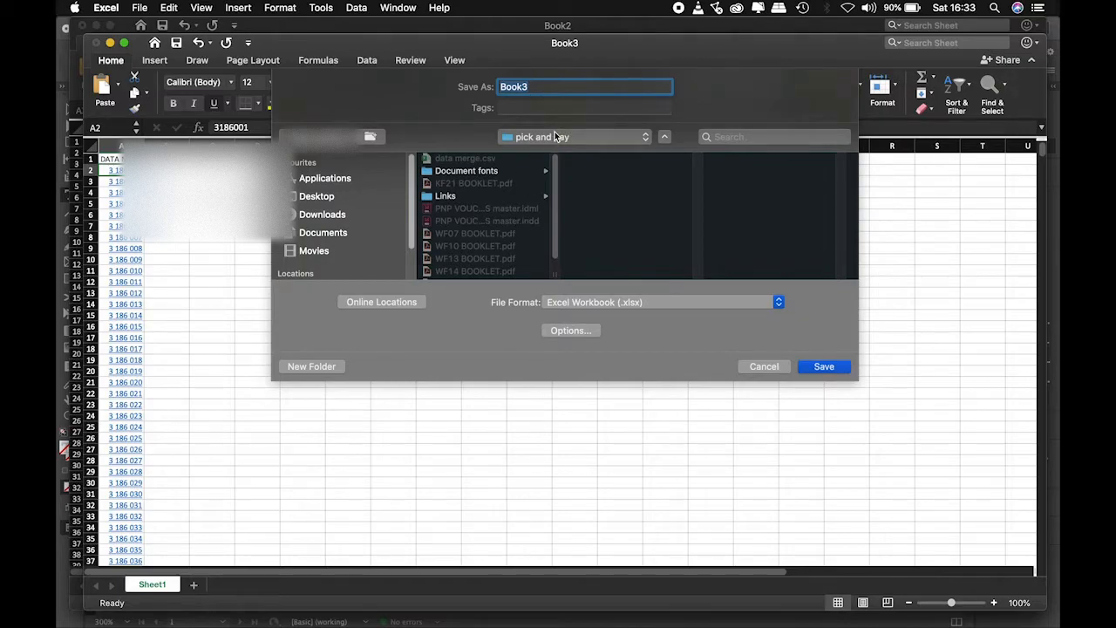
pyautogui.click(555, 136)
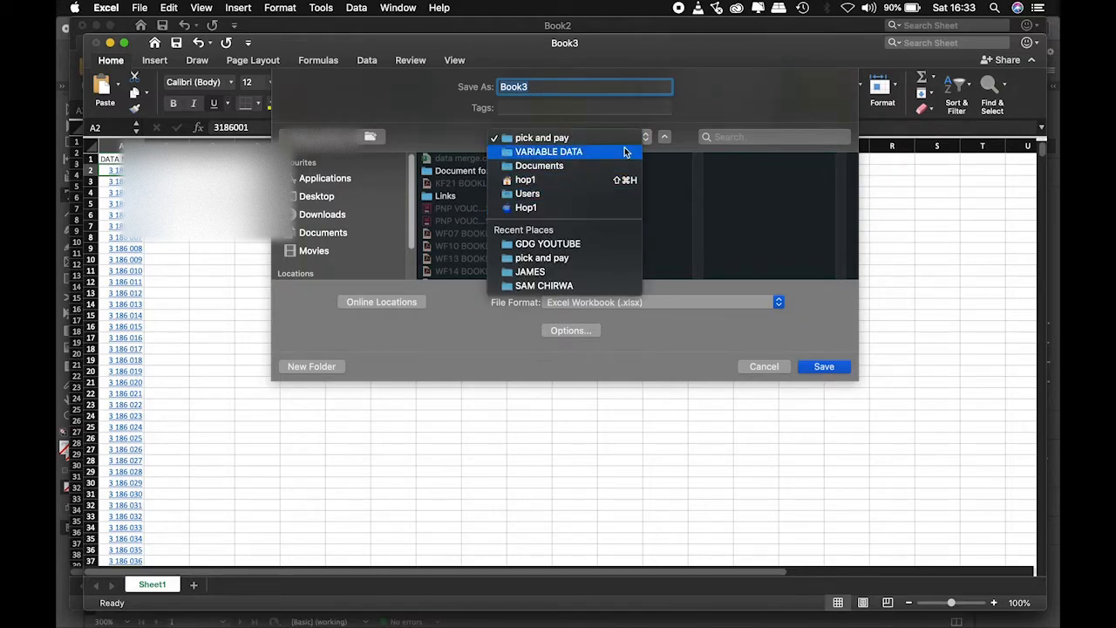
pyautogui.click(551, 88)
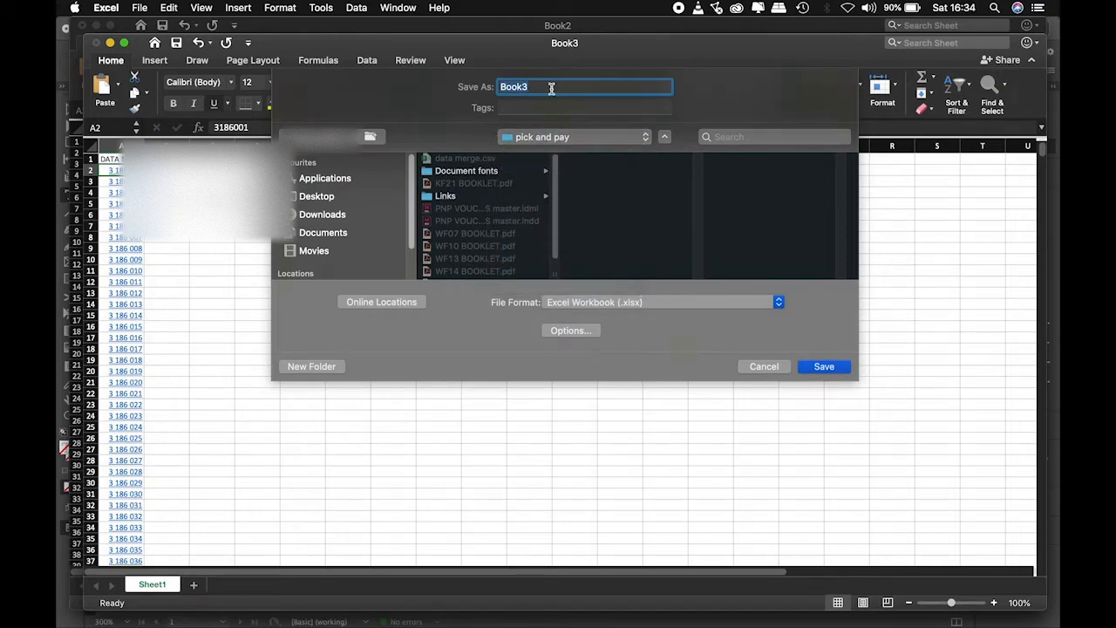
pyautogui.write('DATA MERGE')
pyautogui.click(700, 304)
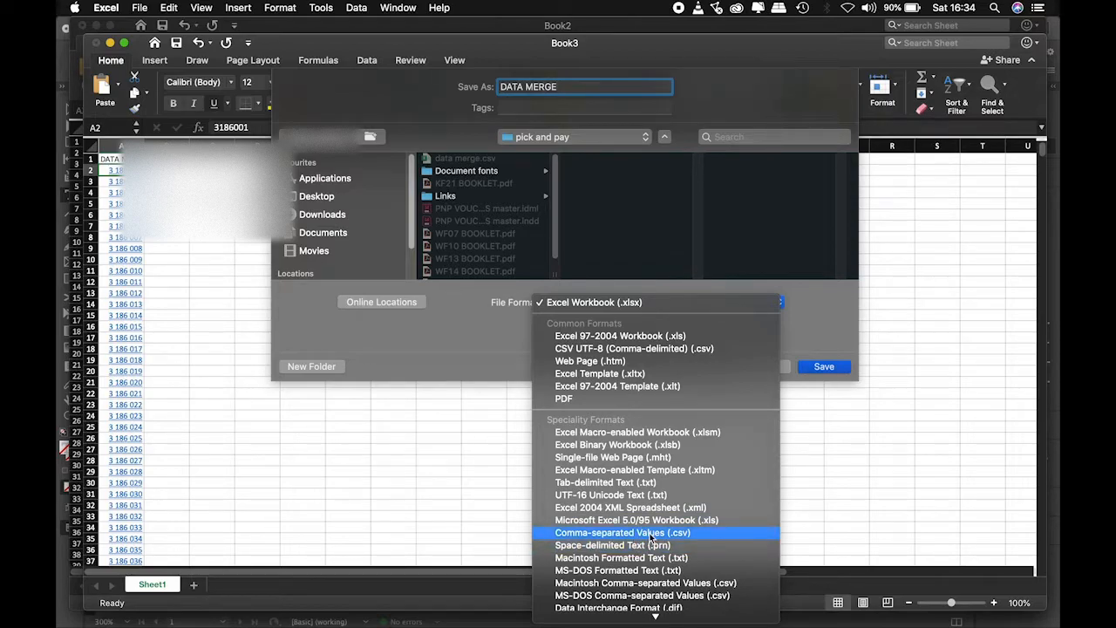
pyautogui.click(649, 532)
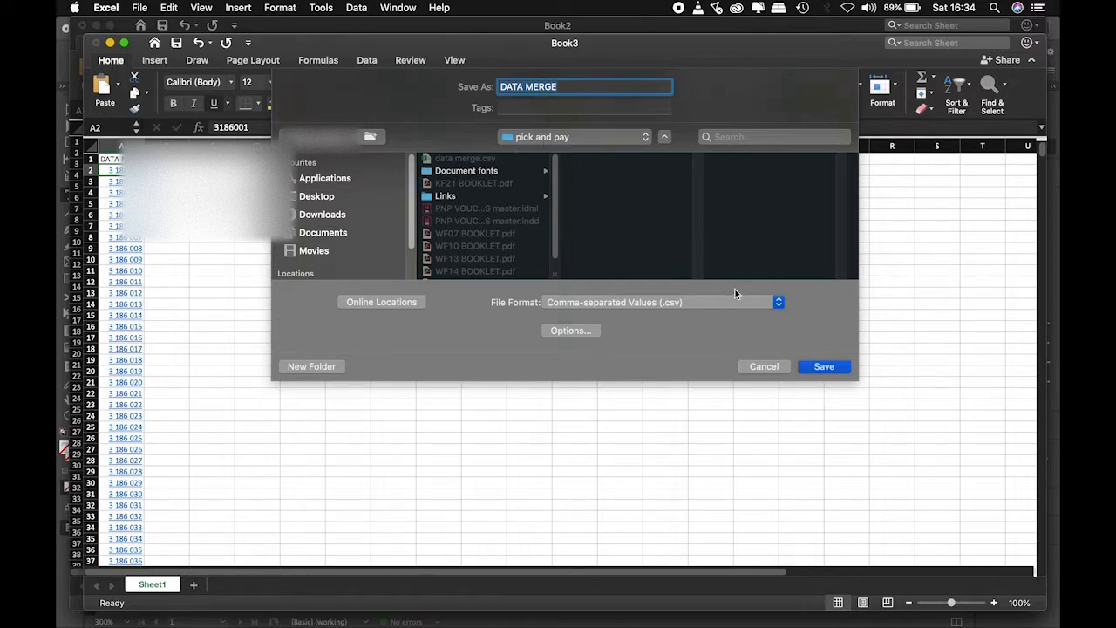
pyautogui.click(821, 366)
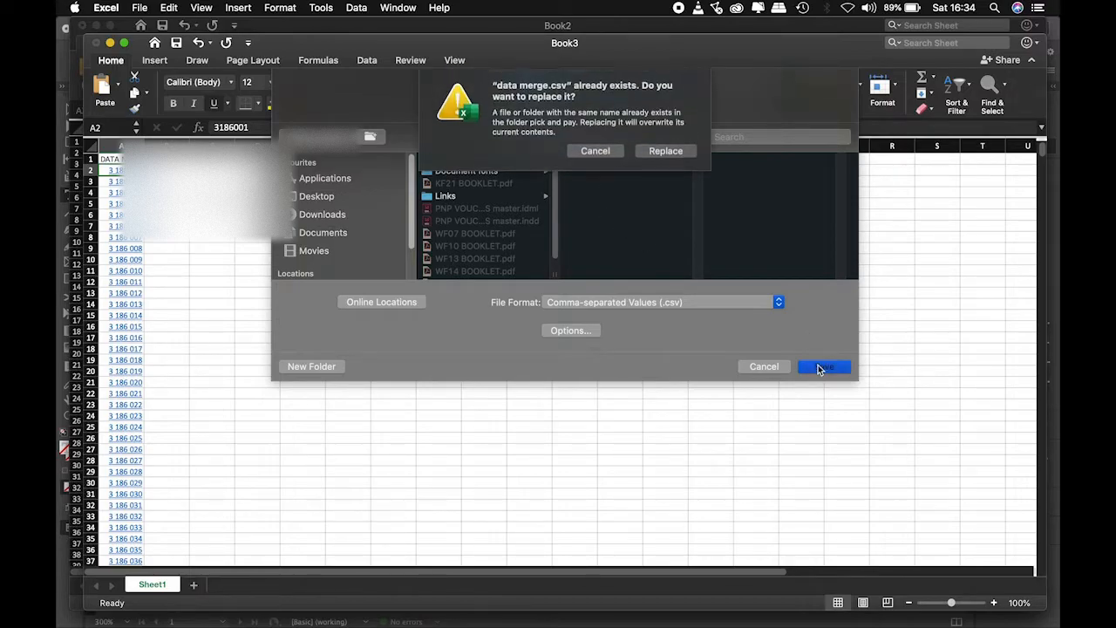
pyautogui.click(661, 153)
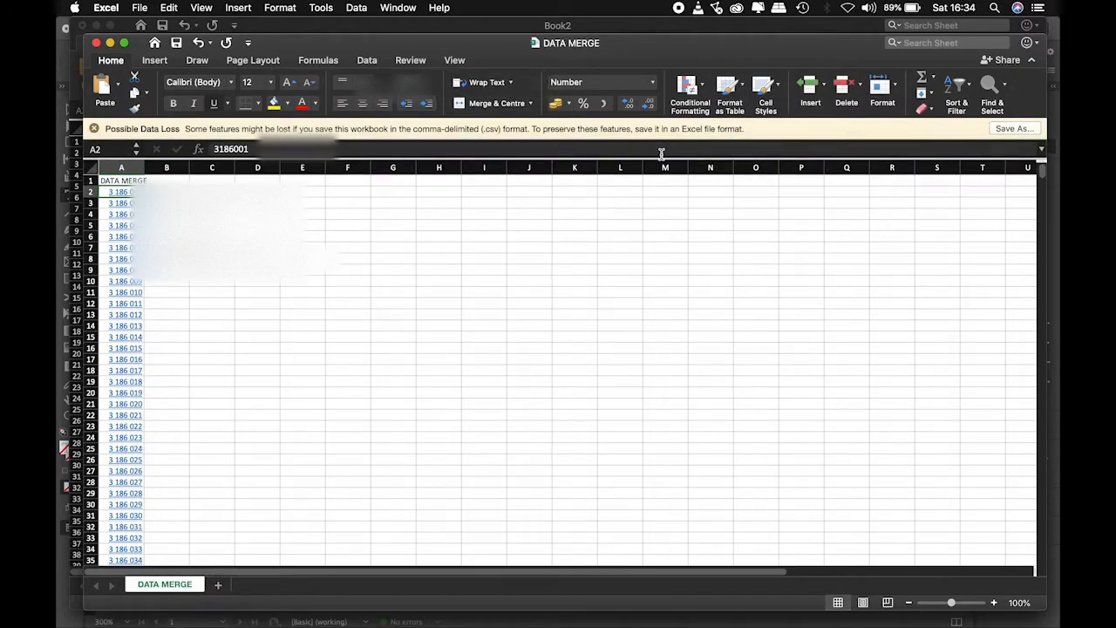
# - Switch to the PNP VOUCHERS master document in InDesign, check where Data Merge and the document's pages are found, and return to Data Merge
pyautogui.hotkey('ctrl', 'Up')
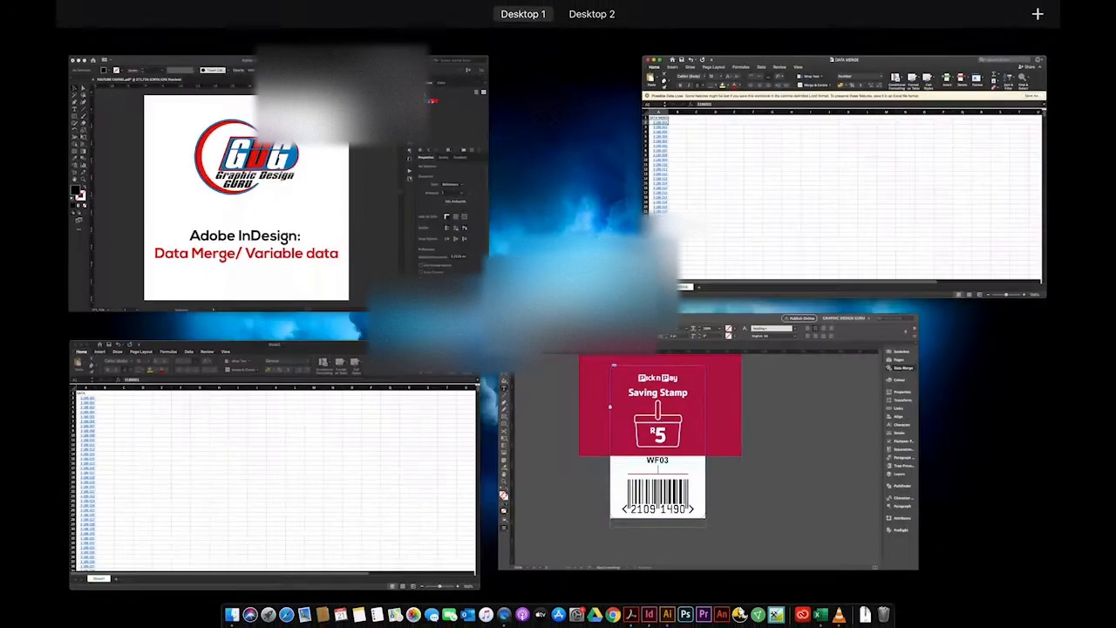
pyautogui.click(825, 498)
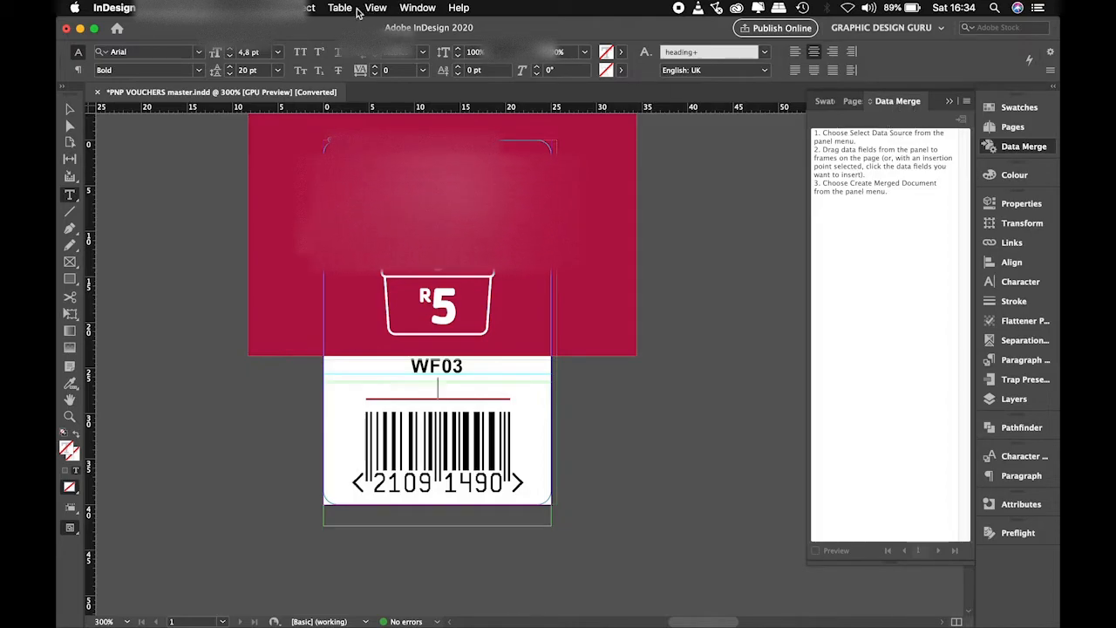
pyautogui.click(410, 8)
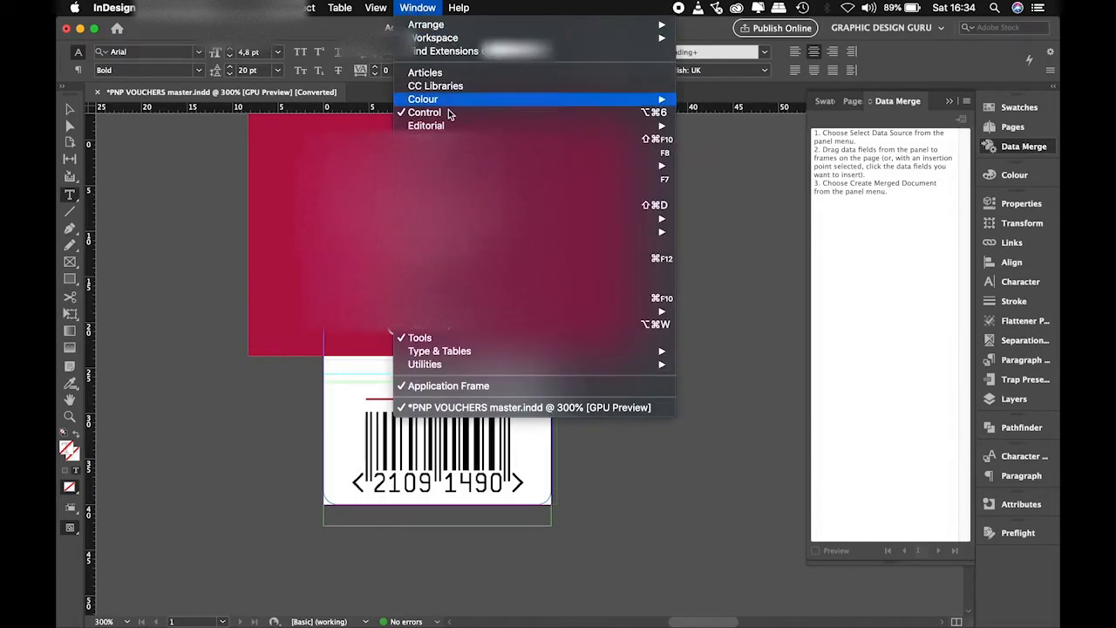
pyautogui.moveTo(611, 364)
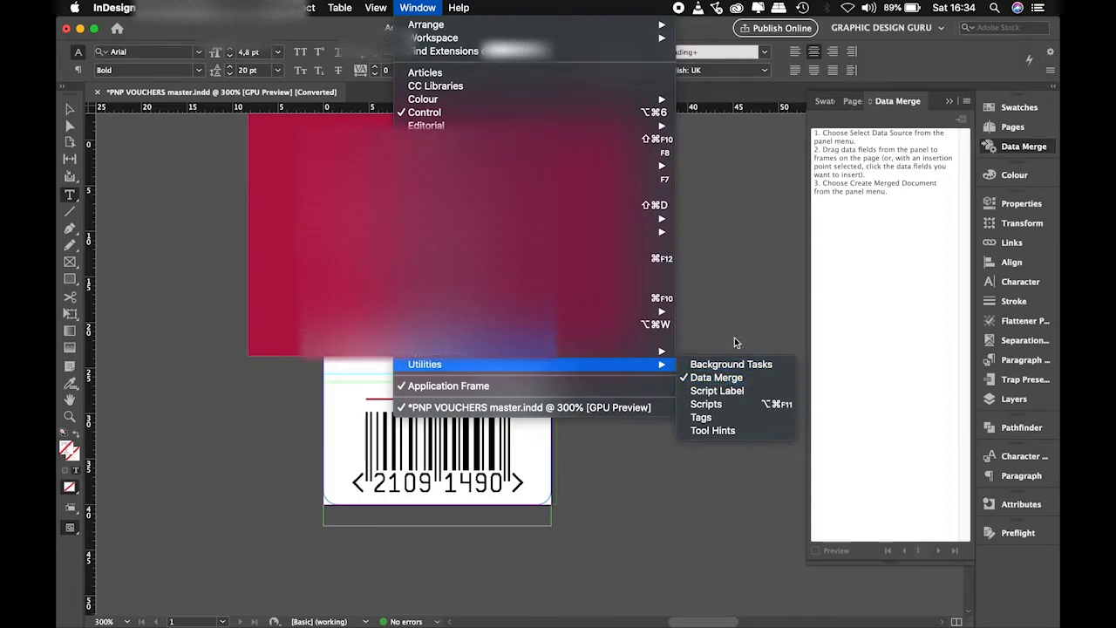
pyautogui.click(903, 75)
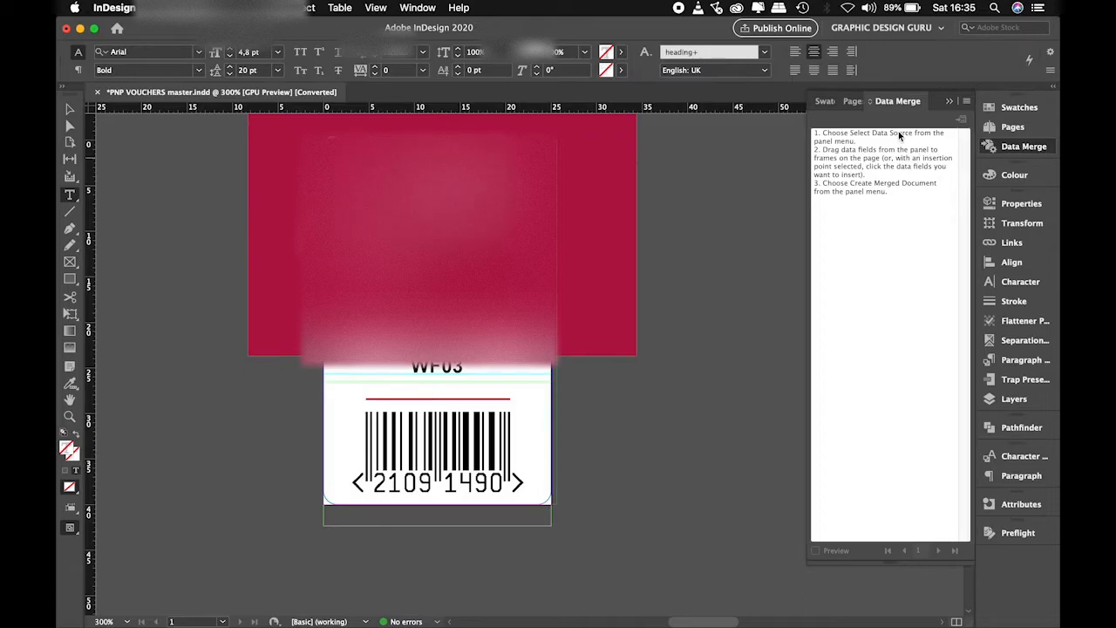
pyautogui.click(853, 102)
pyautogui.click(866, 236)
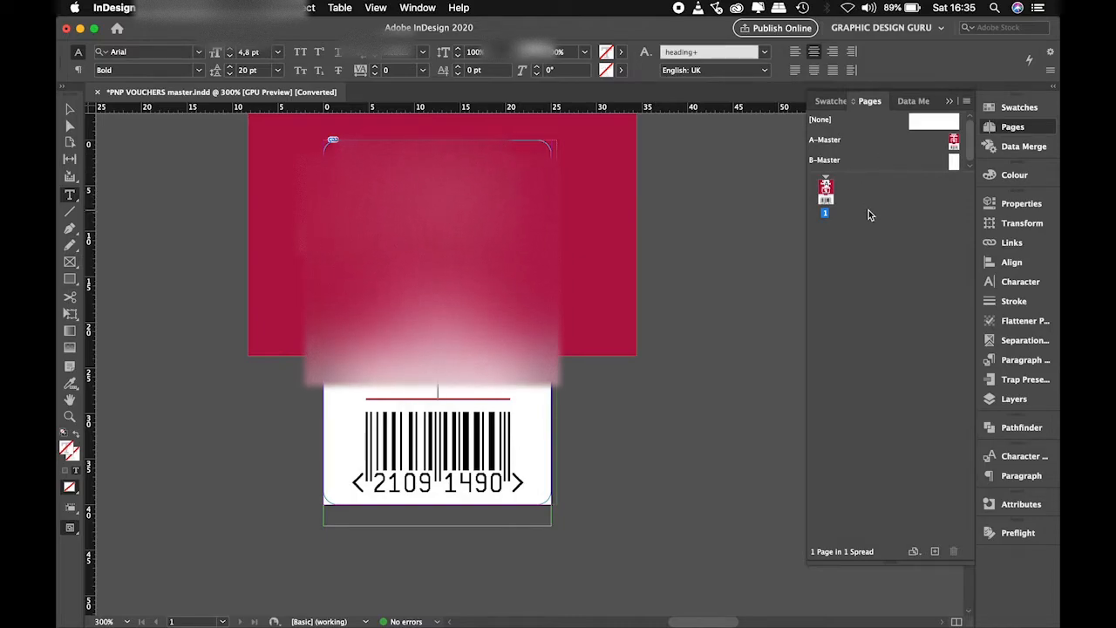
pyautogui.click(907, 101)
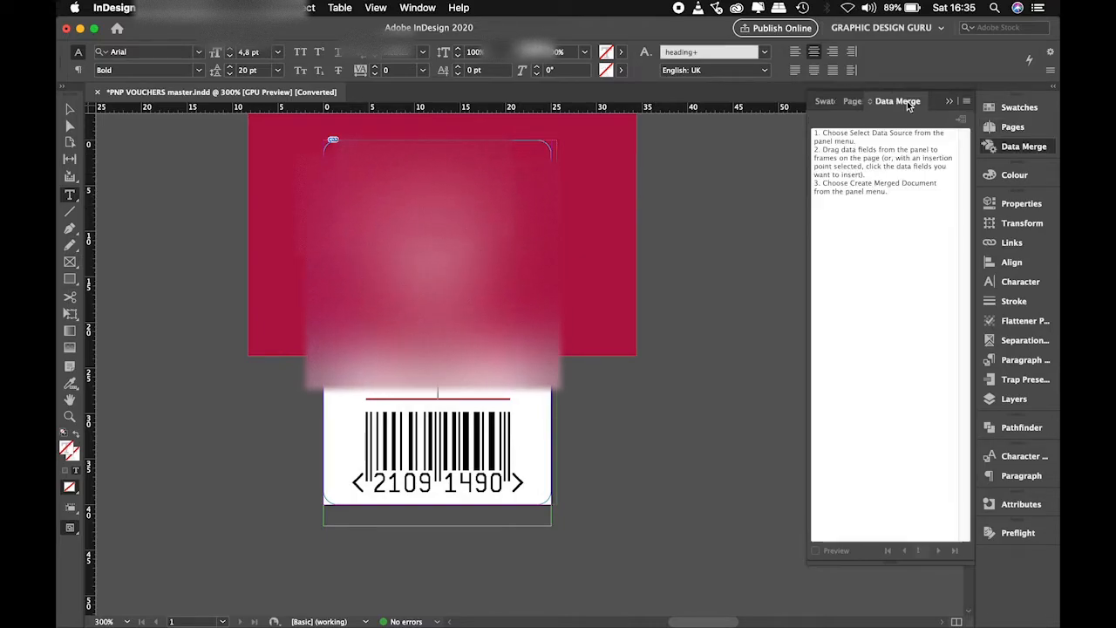
# - Select data merge.csv from the pick and pay folder as the data merge source
pyautogui.click(965, 104)
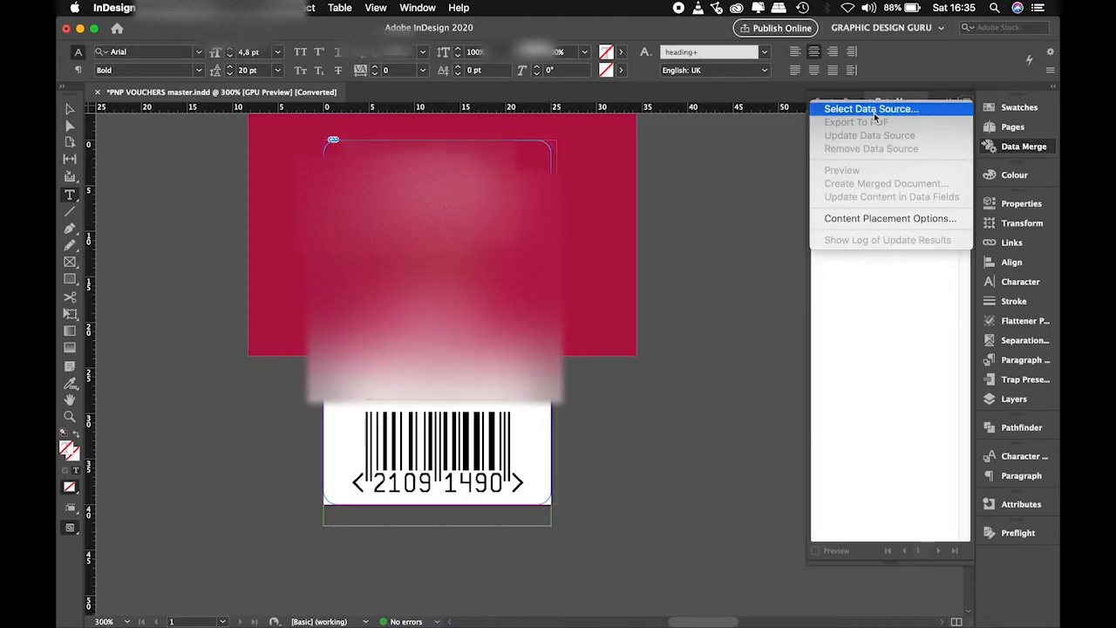
pyautogui.click(862, 111)
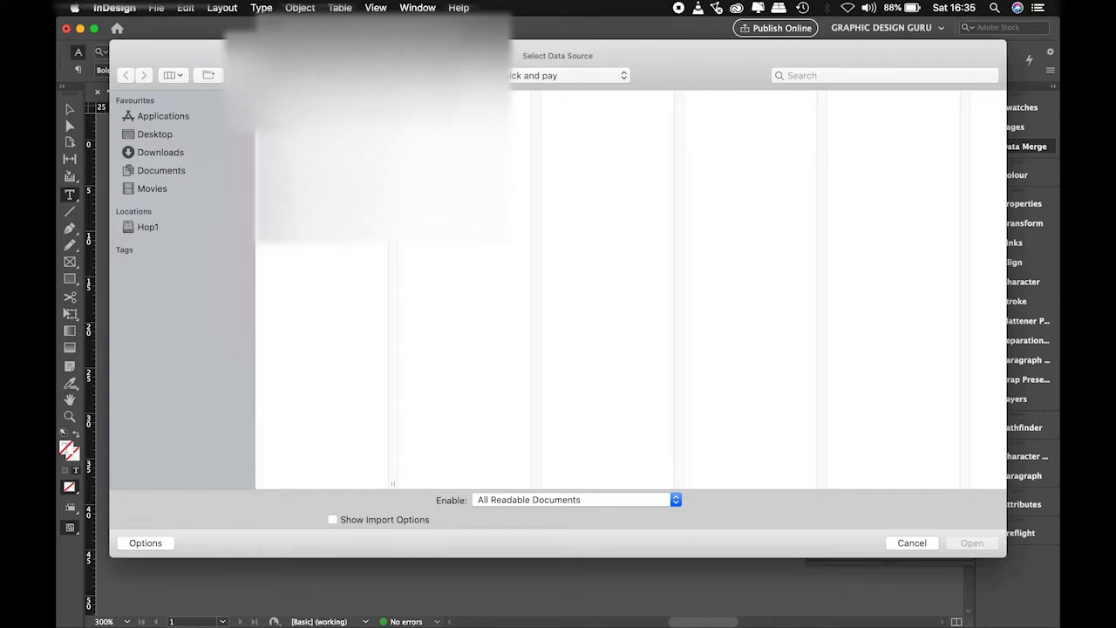
pyautogui.click(314, 105)
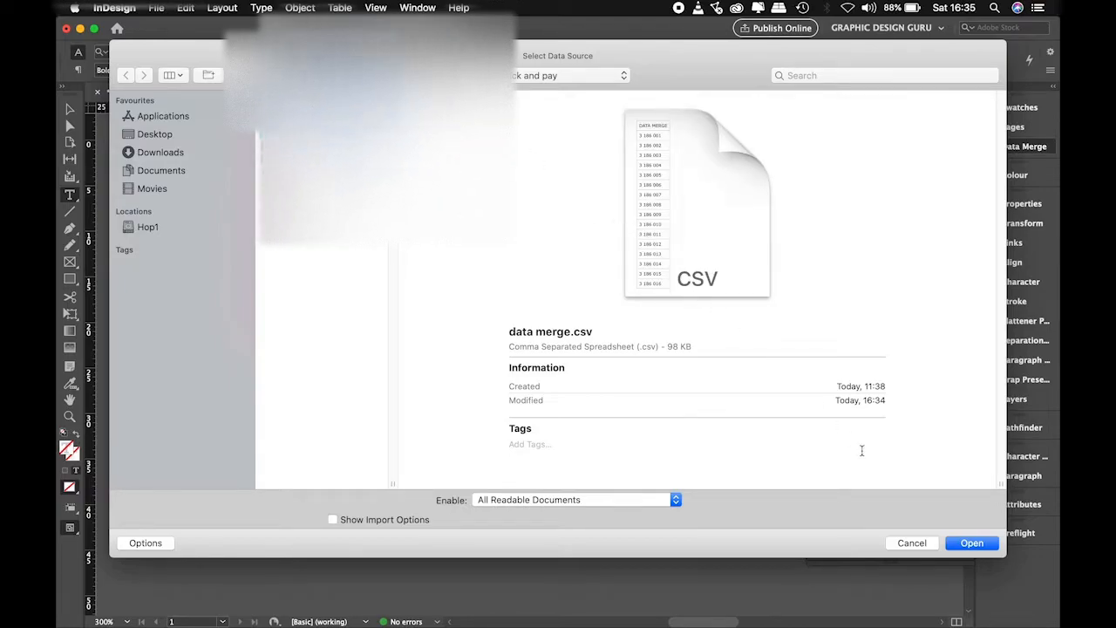
pyautogui.click(971, 542)
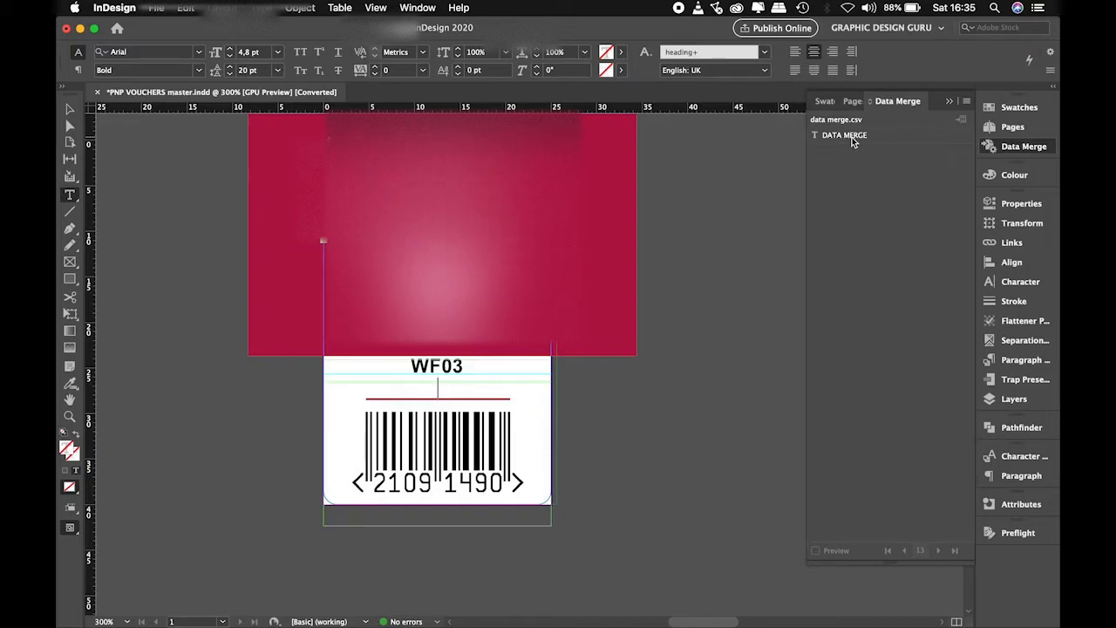
# - Insert the DATA MERGE field in the text frame below WF03 and preview the records one by one from the first
pyautogui.click(852, 136)
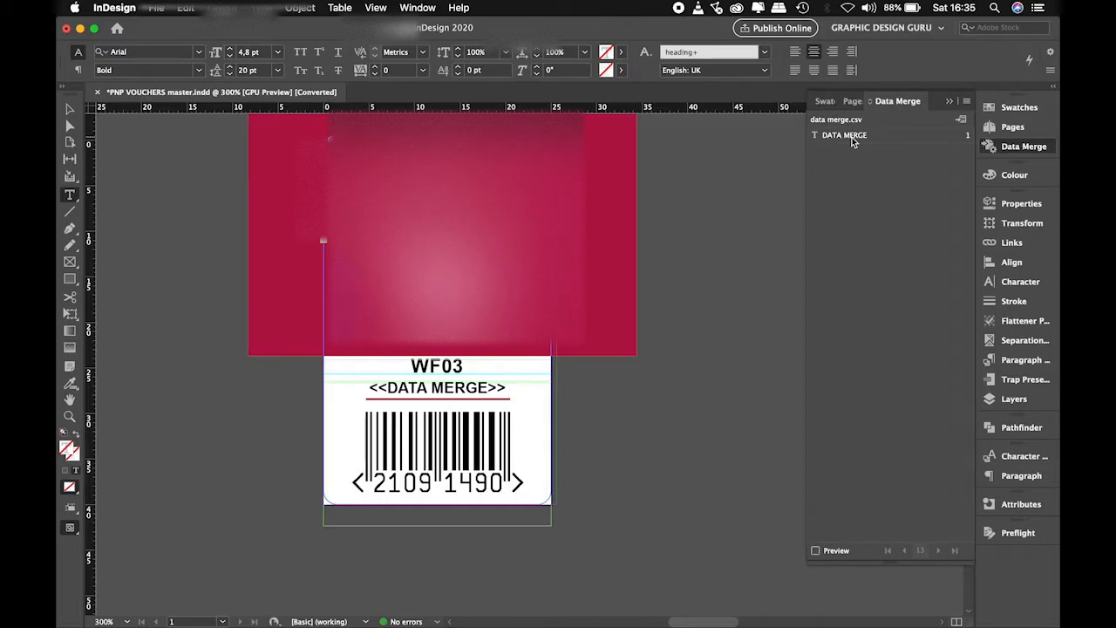
pyautogui.click(815, 551)
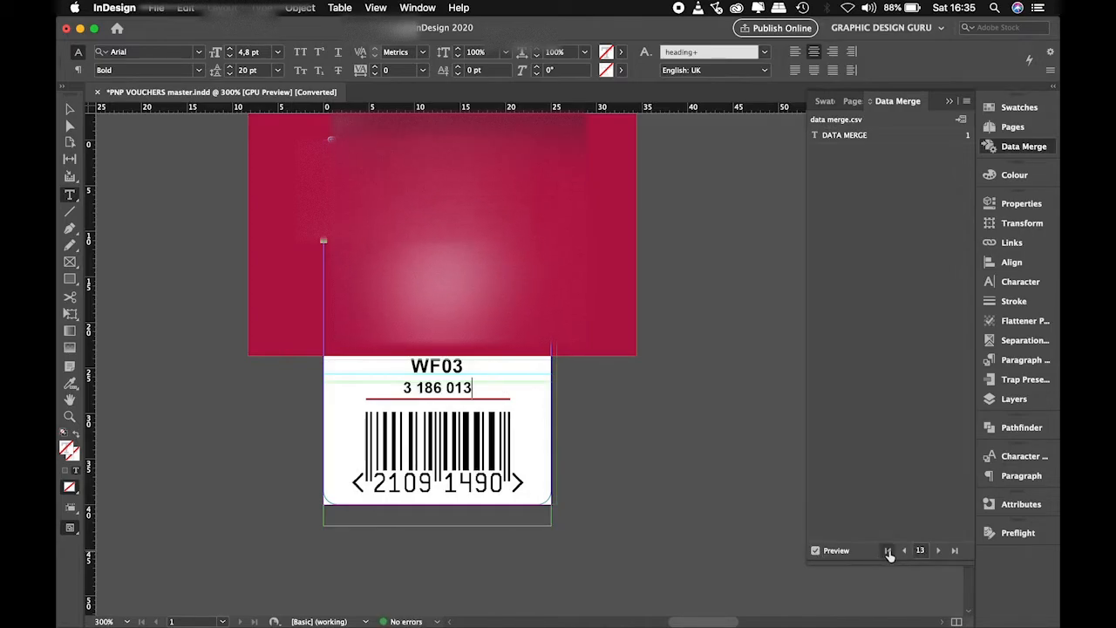
pyautogui.click(887, 551)
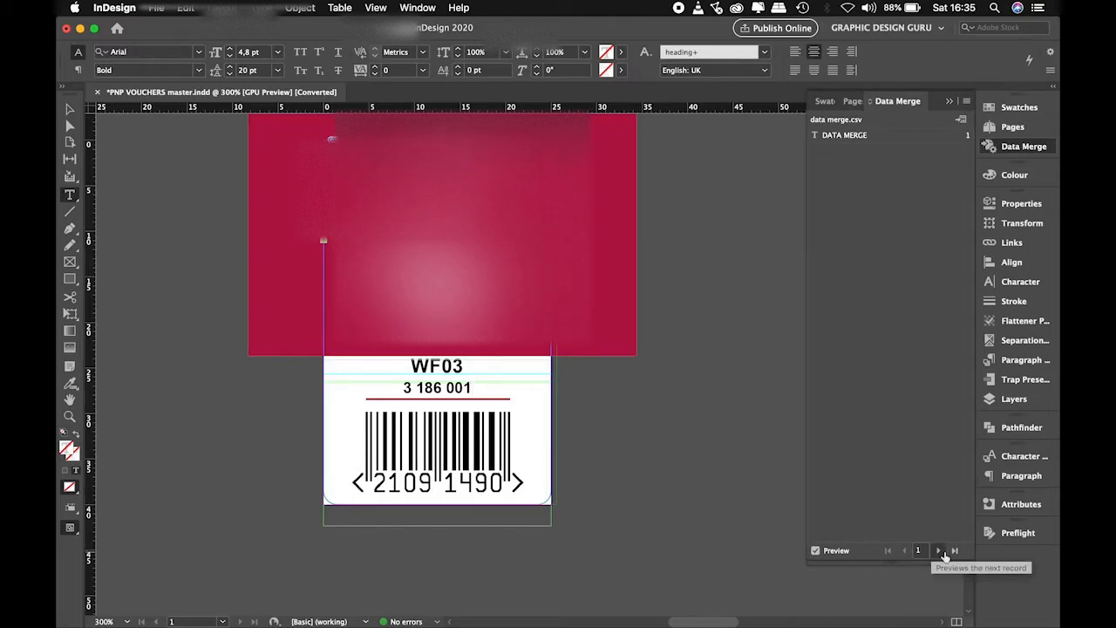
pyautogui.click(940, 550)
pyautogui.click(940, 551)
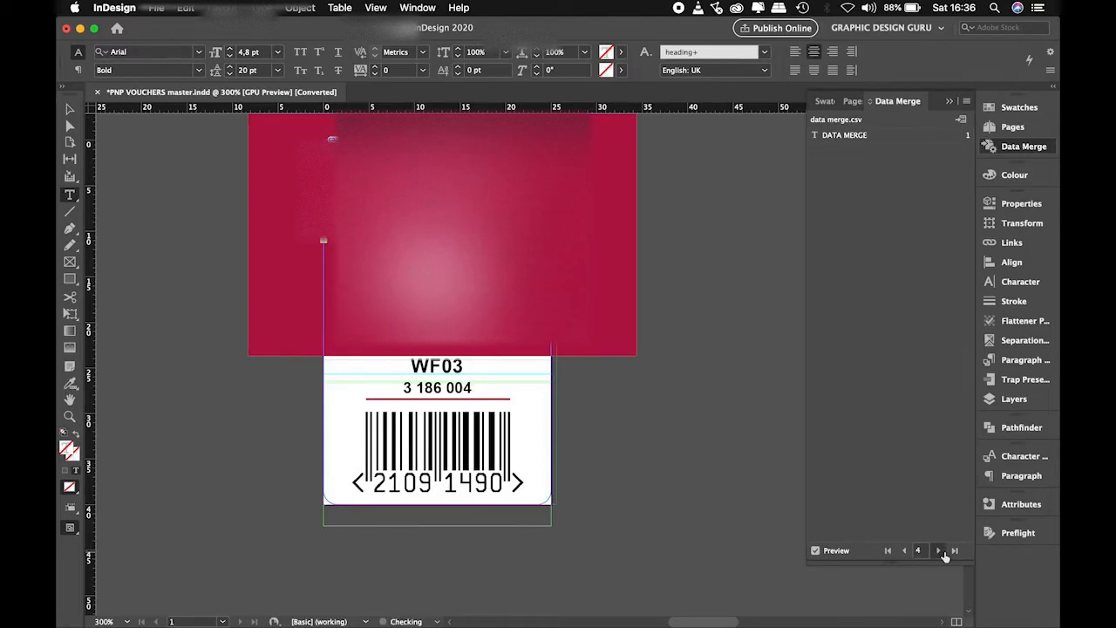
pyautogui.click(941, 551)
pyautogui.click(941, 551)
pyautogui.click(941, 551)
pyautogui.click(941, 551)
pyautogui.click(941, 551)
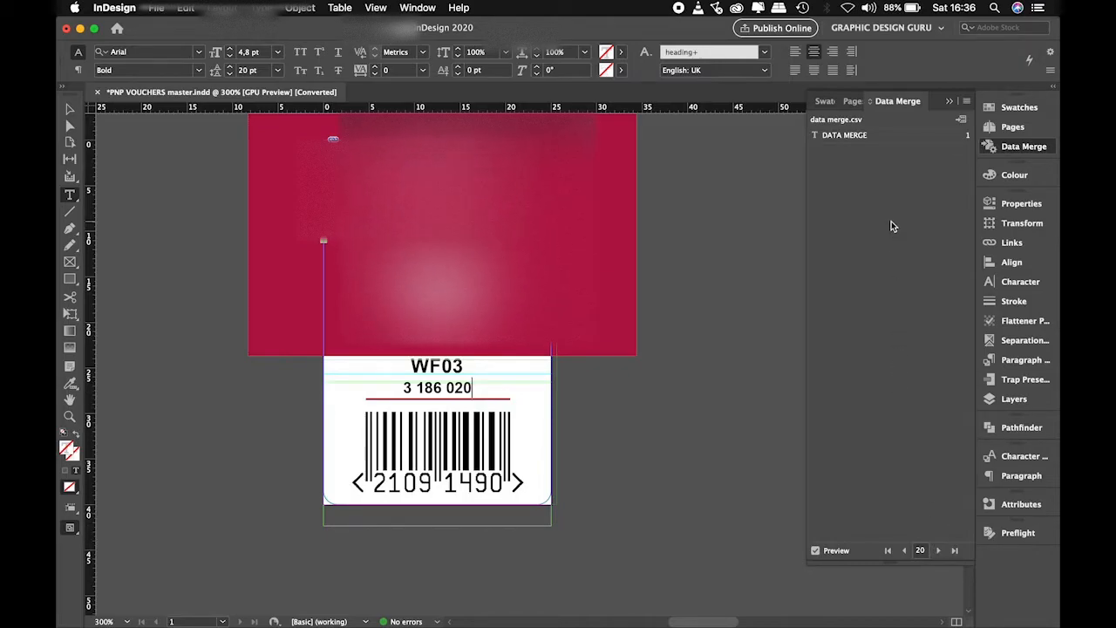
# - Undo the record previews and the insertion of the DATA MERGE field
pyautogui.press('super+z')
pyautogui.press('super+z')
pyautogui.press('super+z')
pyautogui.press('super+z')
pyautogui.press('super+z')
pyautogui.press('super+z')
pyautogui.press('super+z')
pyautogui.press('super+z')
pyautogui.press('super+z')
pyautogui.press('super+z')
pyautogui.press('super+z')
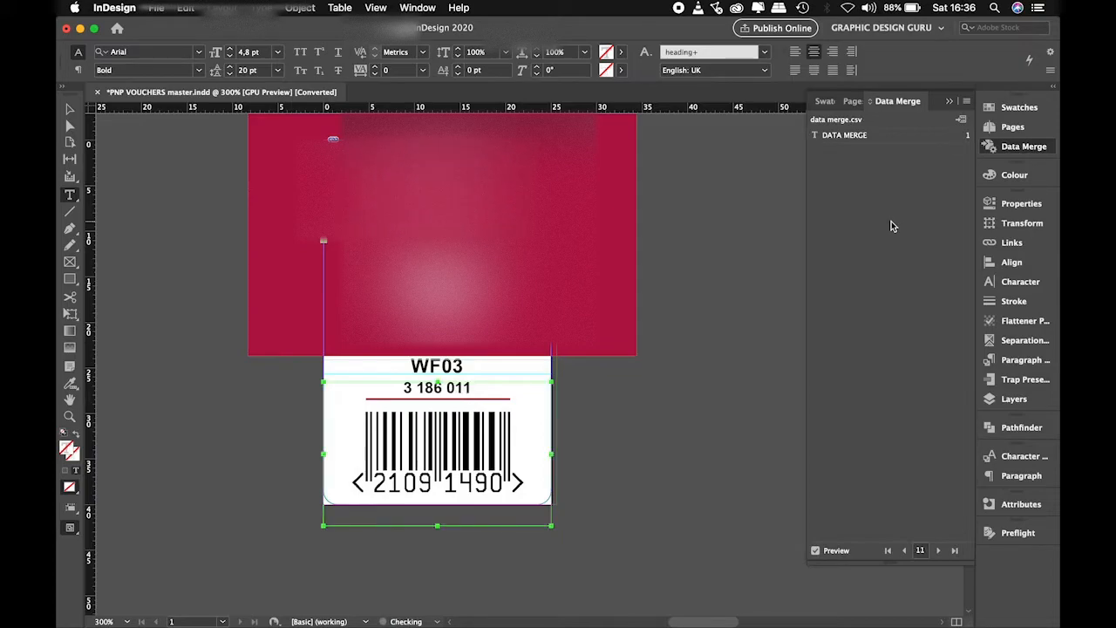
pyautogui.press('super+z')
pyautogui.press('super+z')
pyautogui.press('super+z')
pyautogui.press('super+z')
pyautogui.press('super+z')
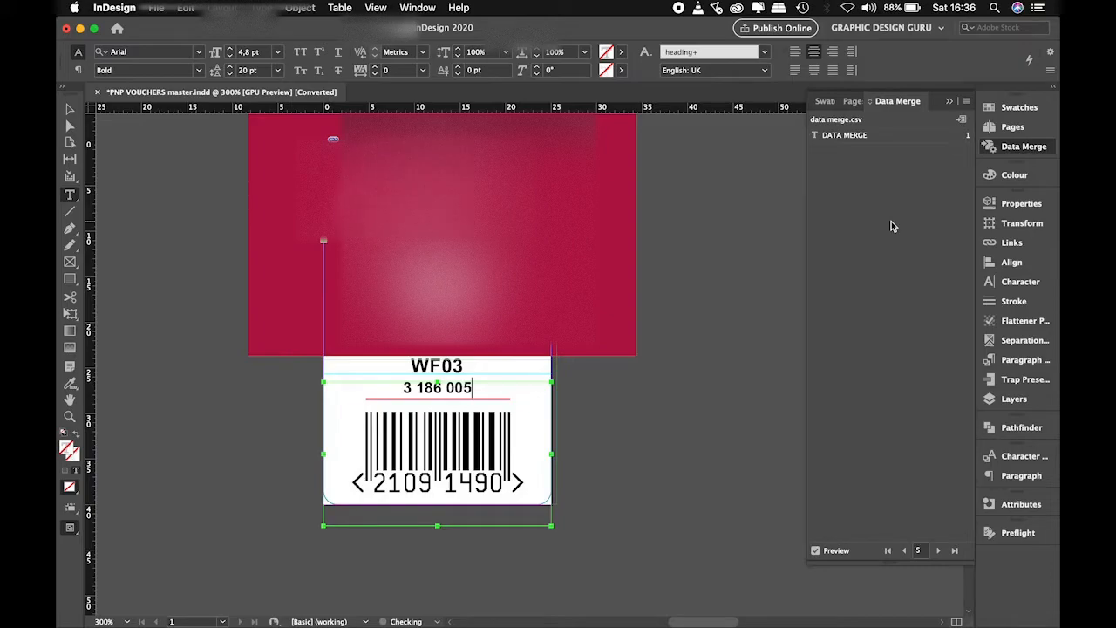
pyautogui.press('super+z')
pyautogui.press('super+z')
pyautogui.press('super+z')
pyautogui.press('super+z')
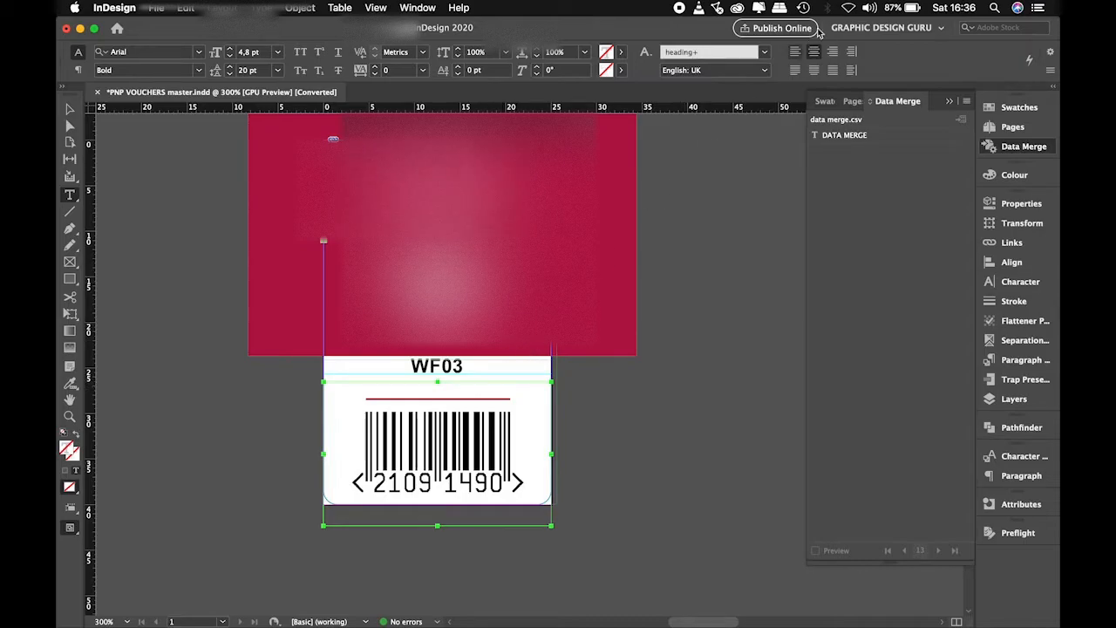
# - Place the DATA MERGE field in the text frame below WF03 and preview the first record
pyautogui.click(842, 137)
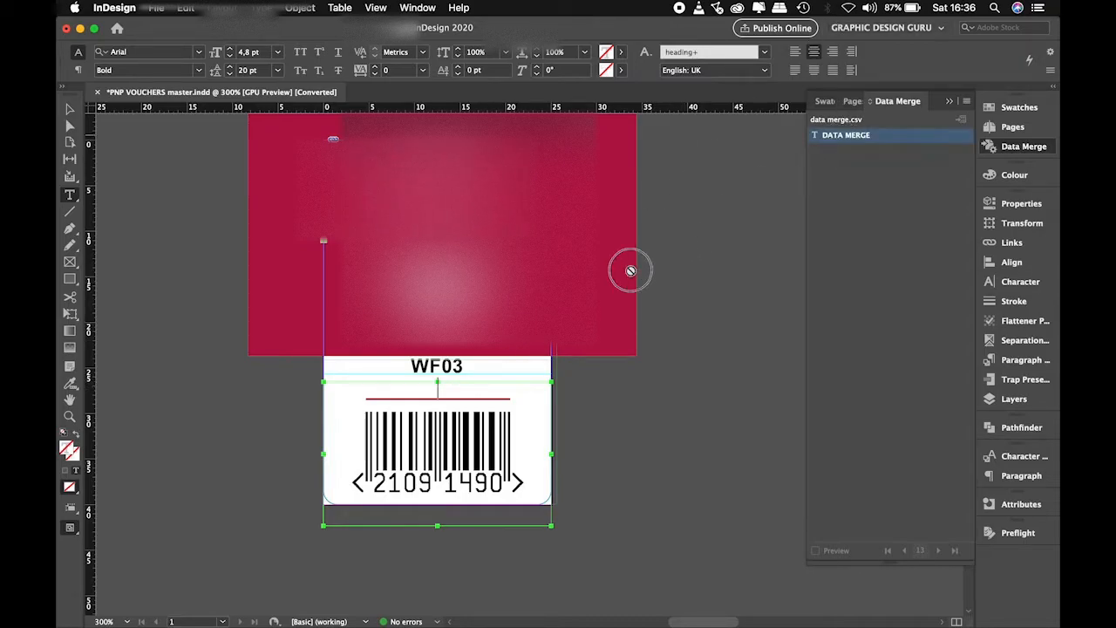
pyautogui.moveTo(456, 392); pyautogui.dragTo(465, 394)
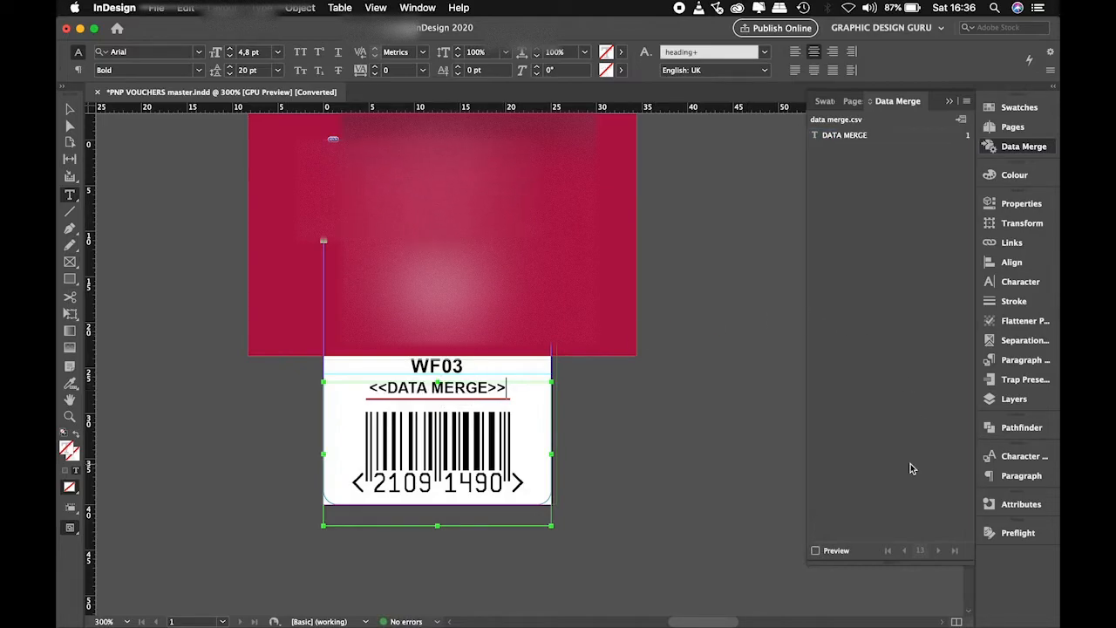
pyautogui.click(815, 551)
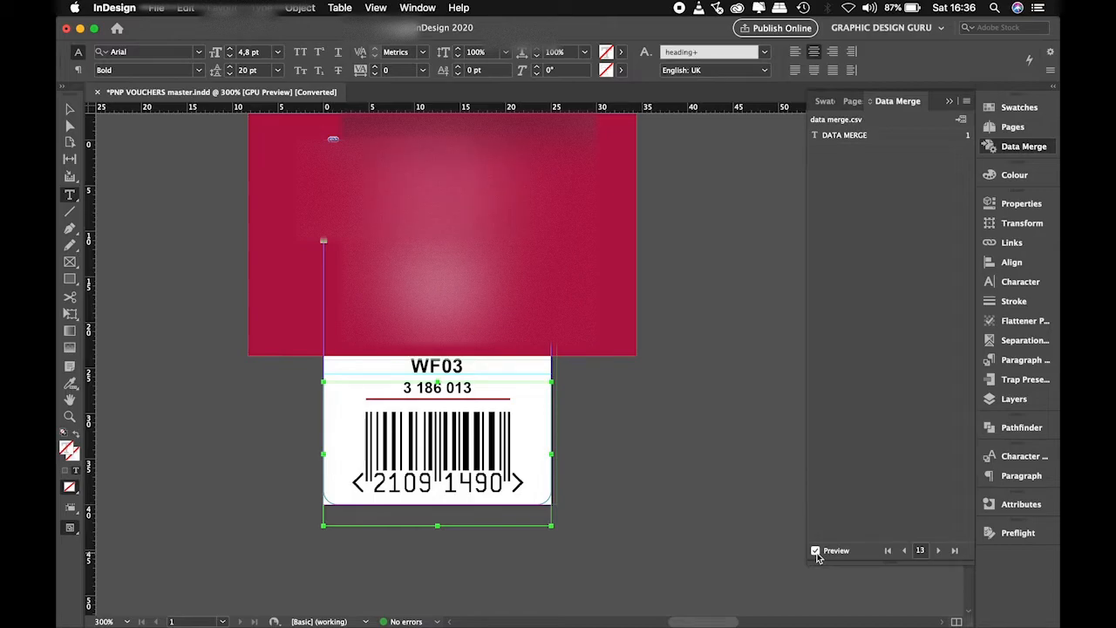
pyautogui.click(886, 551)
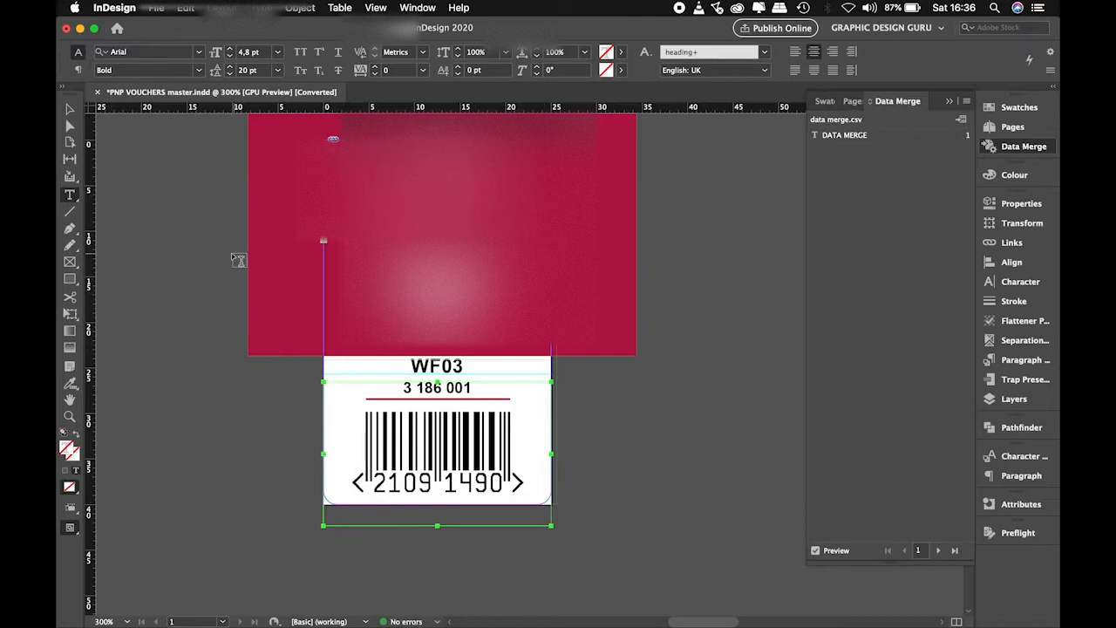
# - Change to the Selection tool, check the data merge commands for creating a merged document, and deselect the number's text frame
pyautogui.click(70, 110)
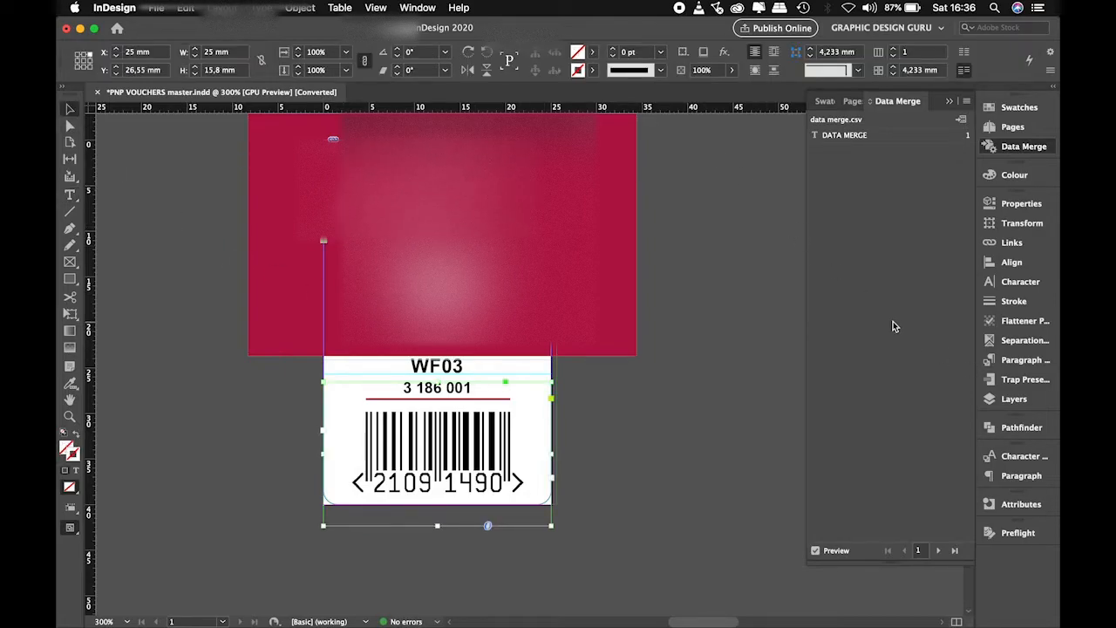
pyautogui.click(966, 102)
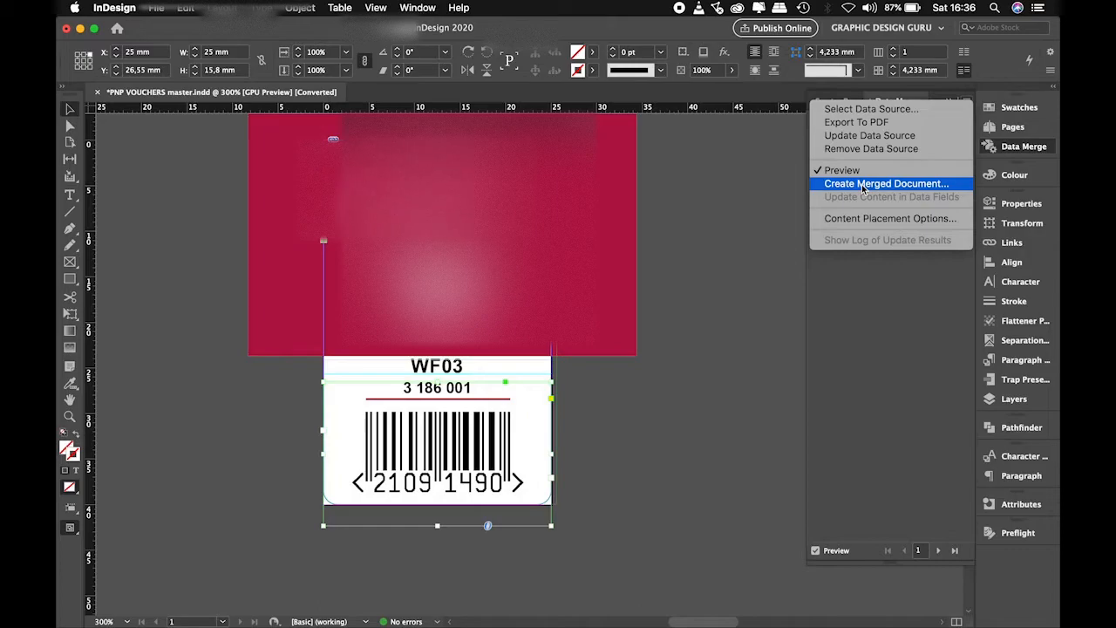
pyautogui.click(758, 345)
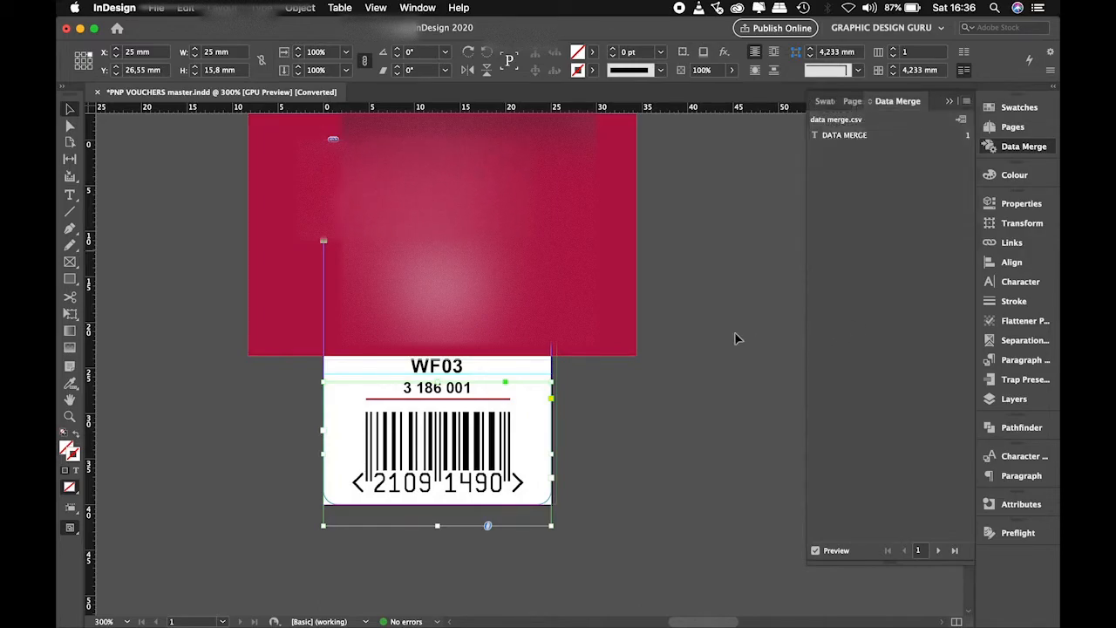
pyautogui.click(727, 375)
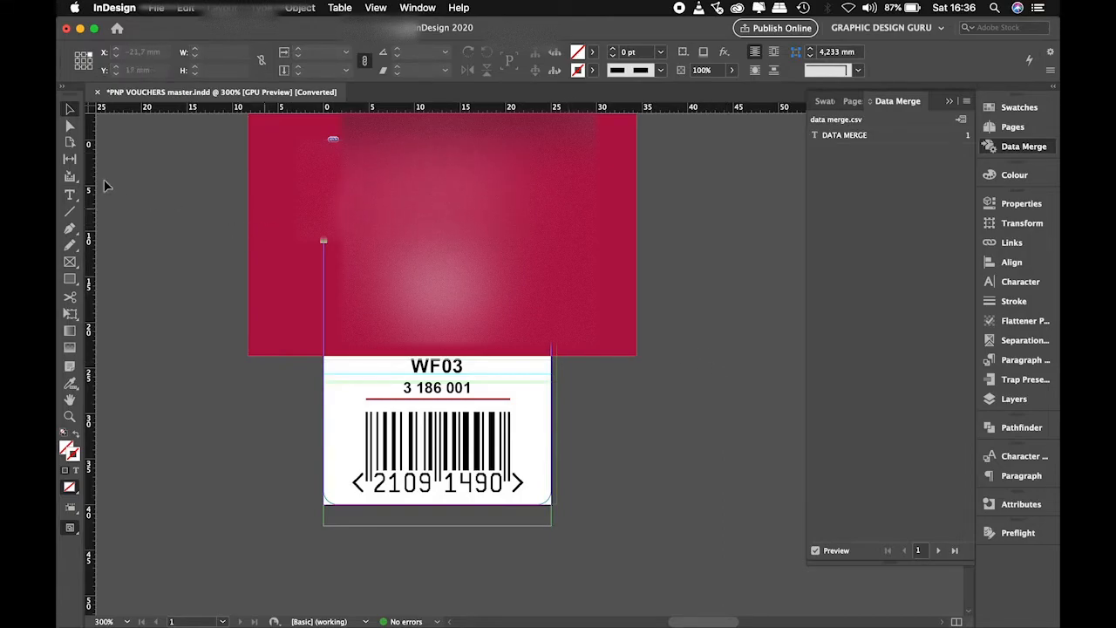
# - Set the document's bleed to 3 mm on all four sides in Document Setup
pyautogui.click(162, 10)
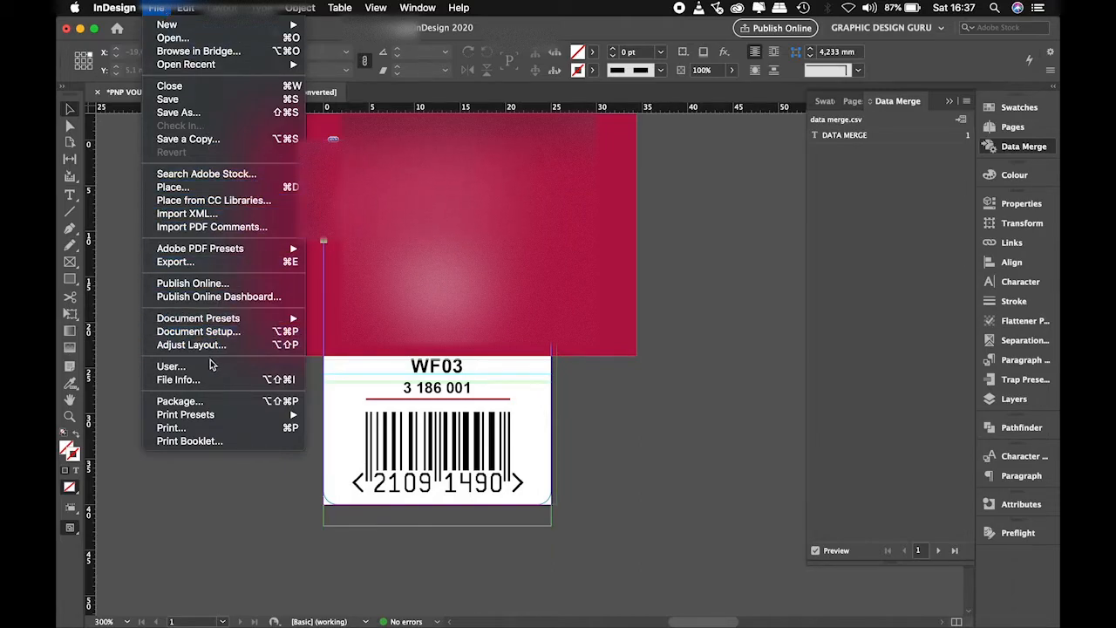
pyautogui.click(199, 331)
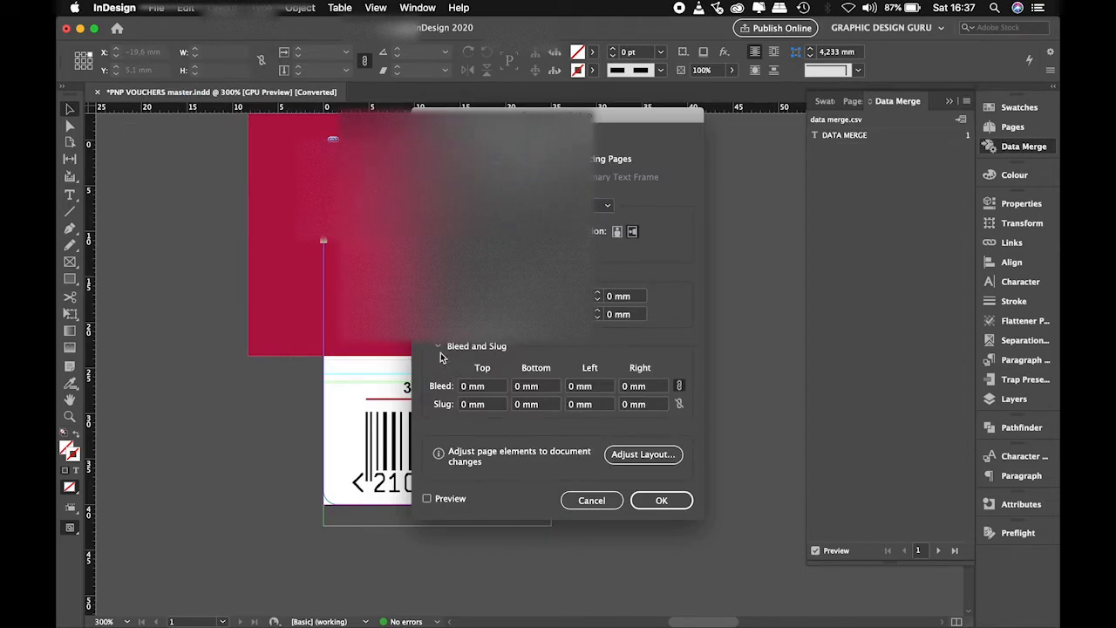
pyautogui.click(466, 388)
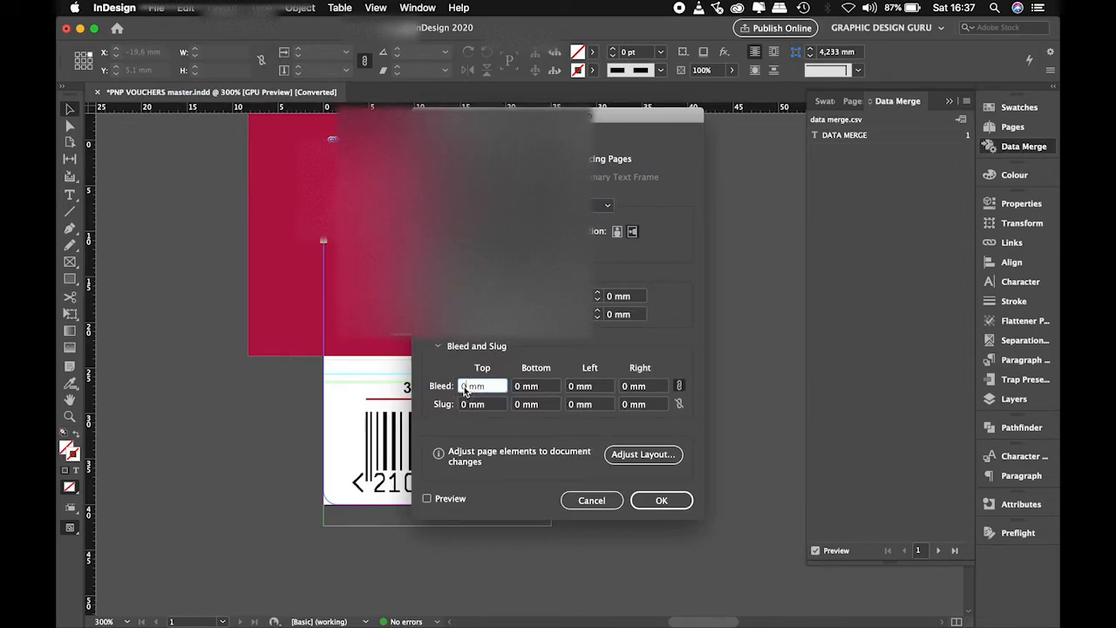
pyautogui.write('3')
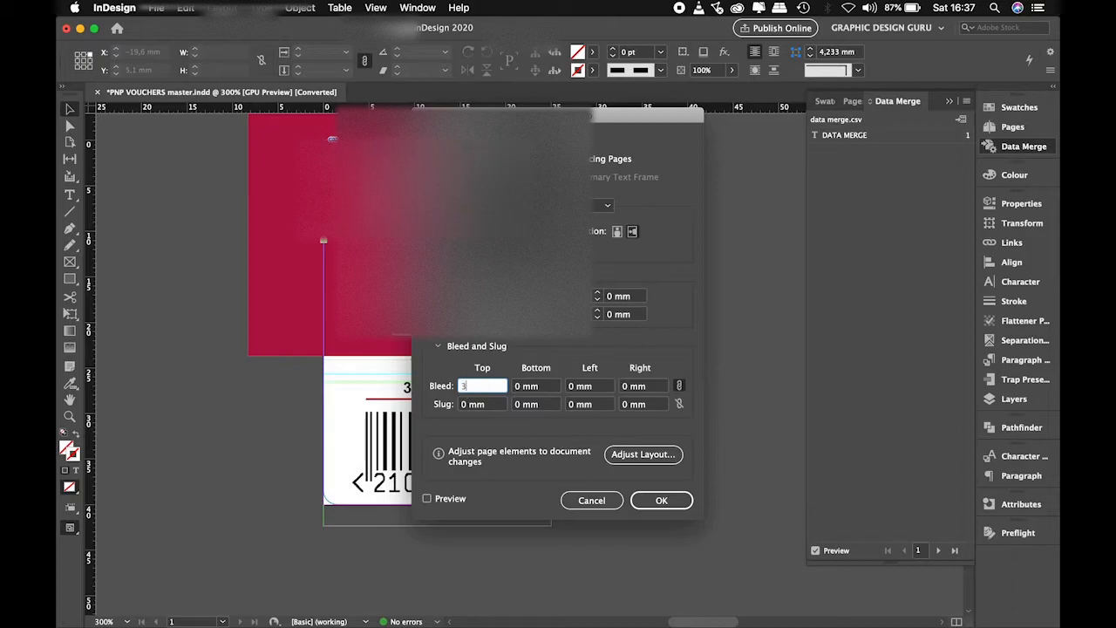
pyautogui.press('Tab')
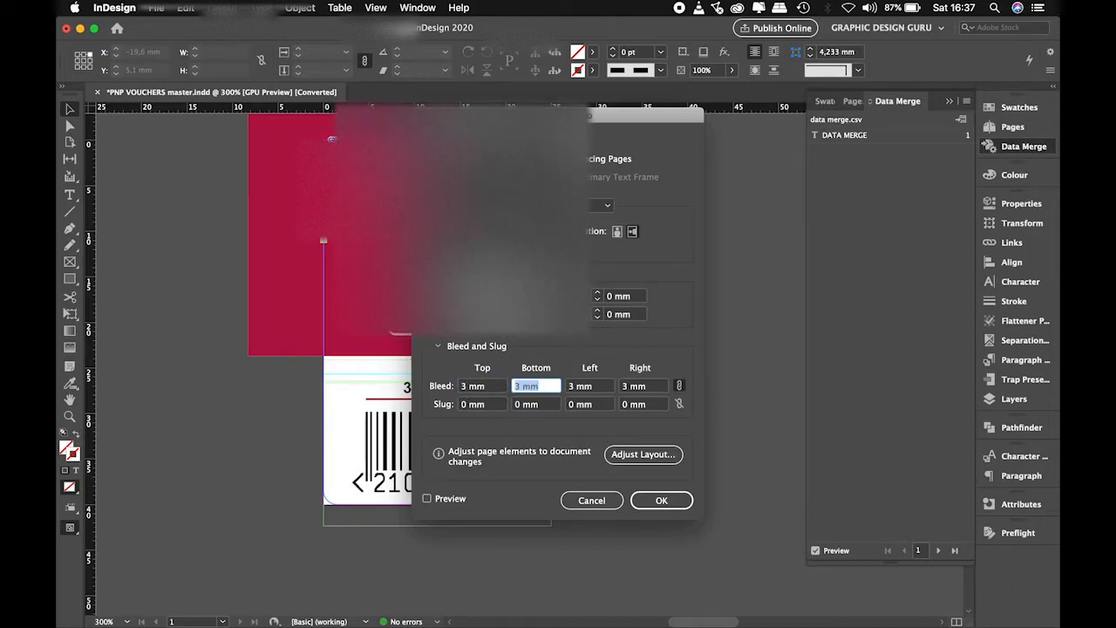
pyautogui.click(660, 501)
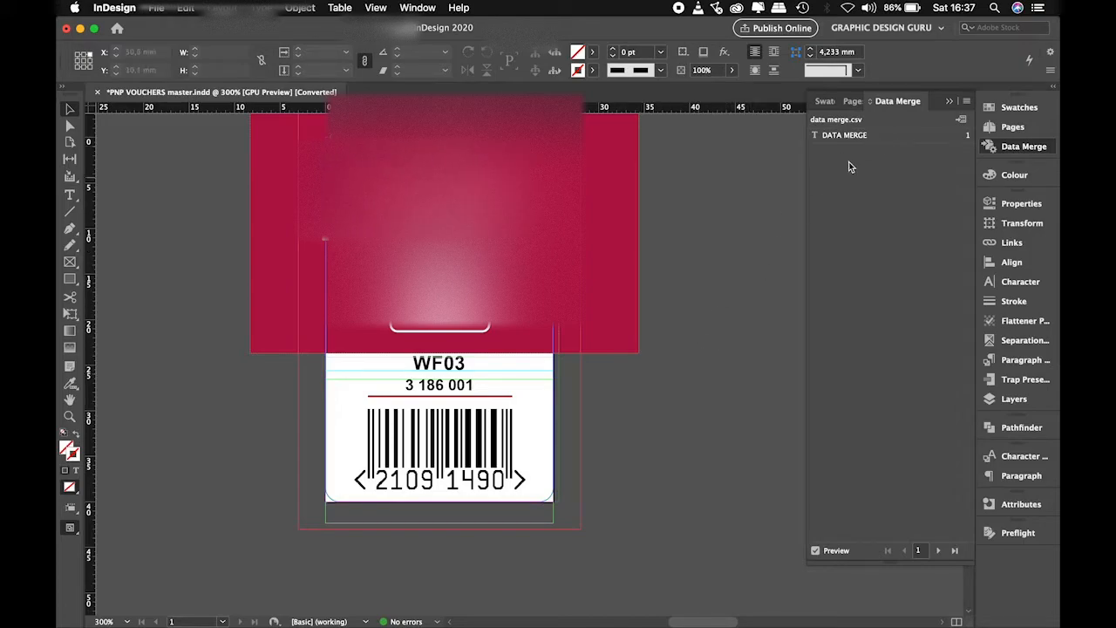
# - Start exporting the merged DATA MERGE records to PDF with a single record per page, checking the multiple record layout settings
pyautogui.click(869, 136)
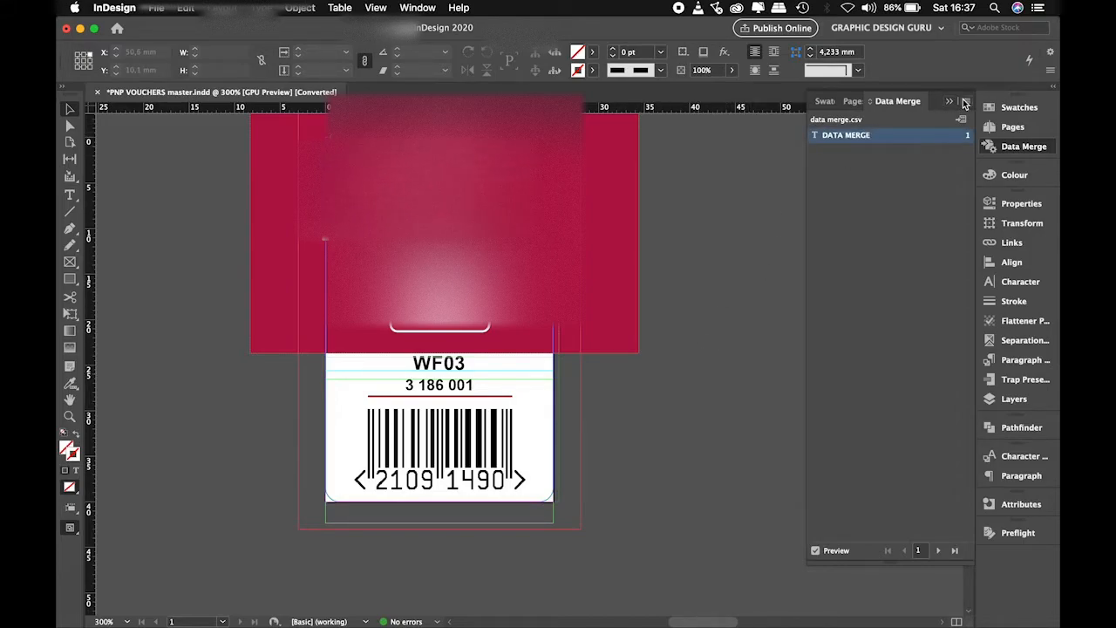
pyautogui.click(964, 104)
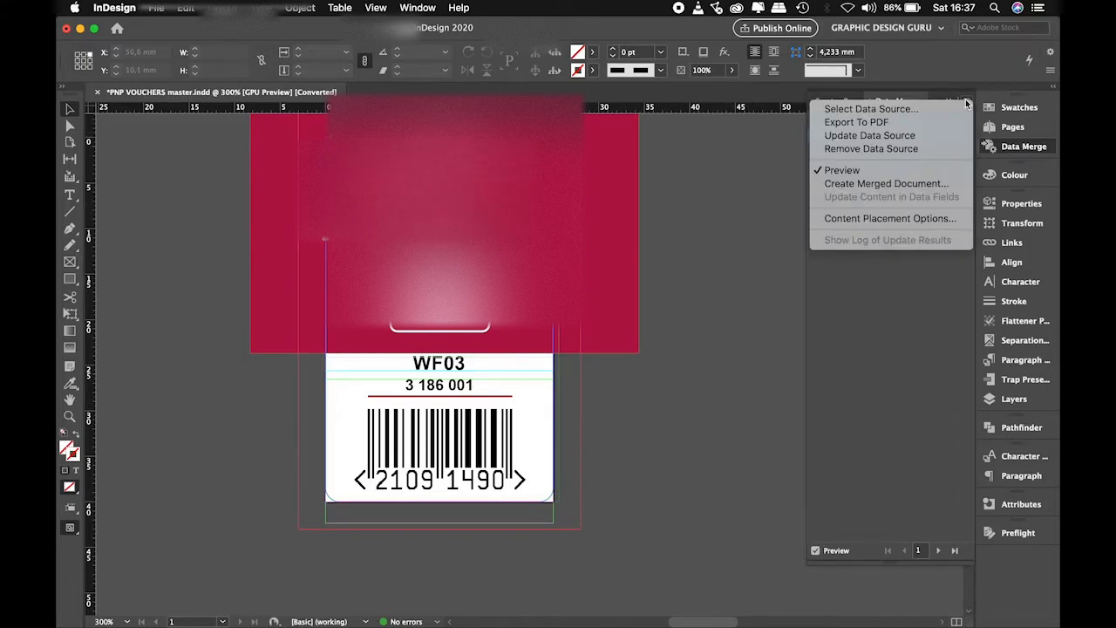
pyautogui.click(873, 123)
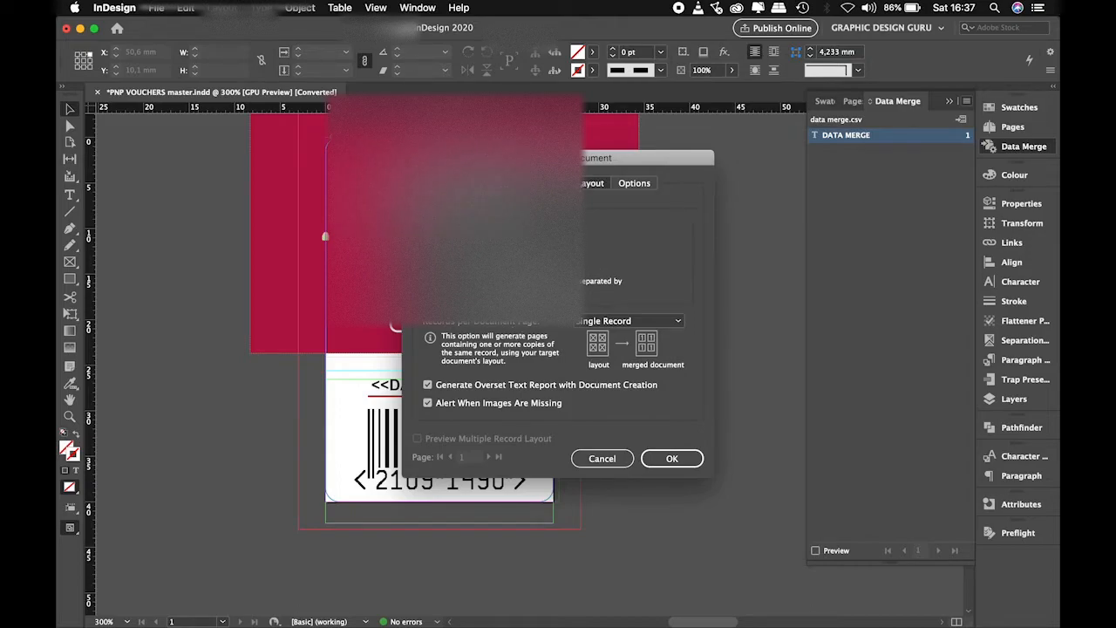
pyautogui.click(559, 183)
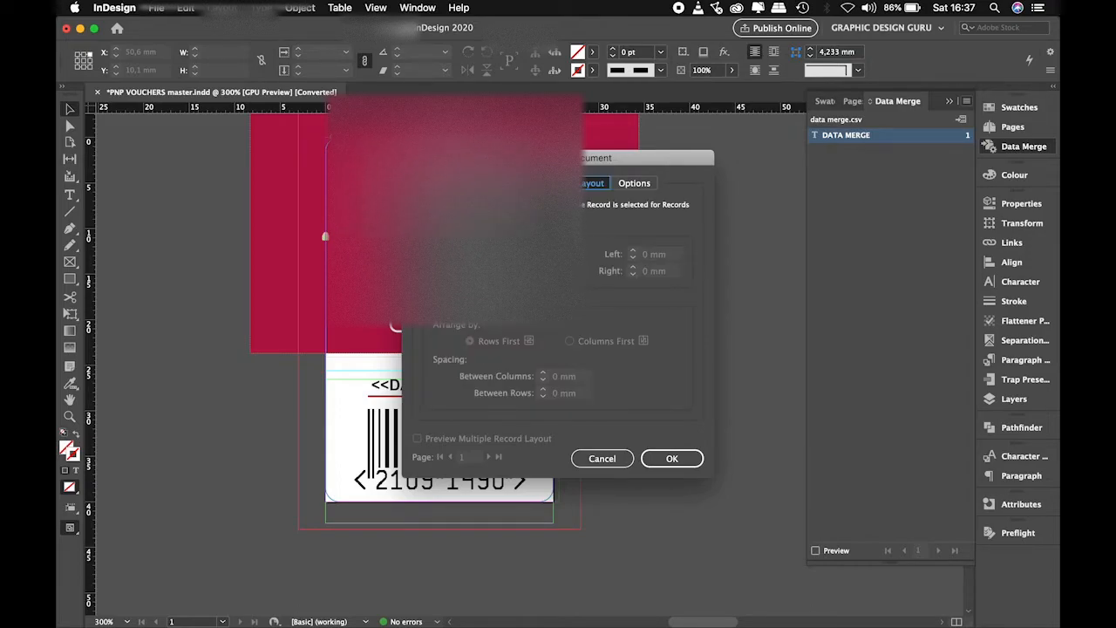
pyautogui.click(642, 185)
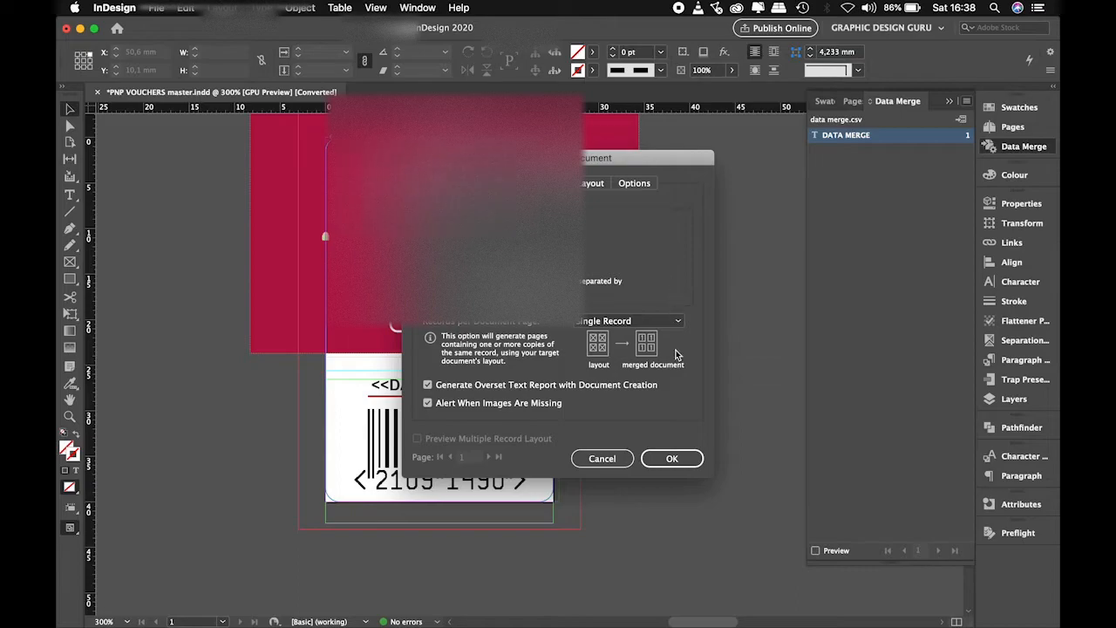
pyautogui.click(685, 462)
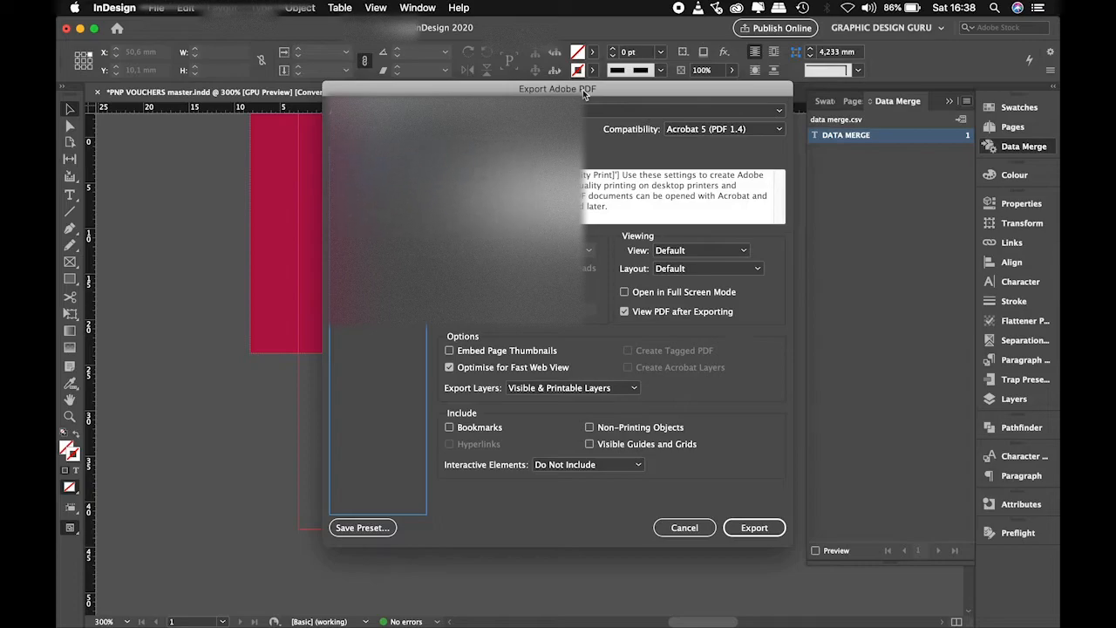
# - Move the PDF export dialog aside and check the Mac's system information
pyautogui.moveTo(582, 89); pyautogui.dragTo(559, 116)
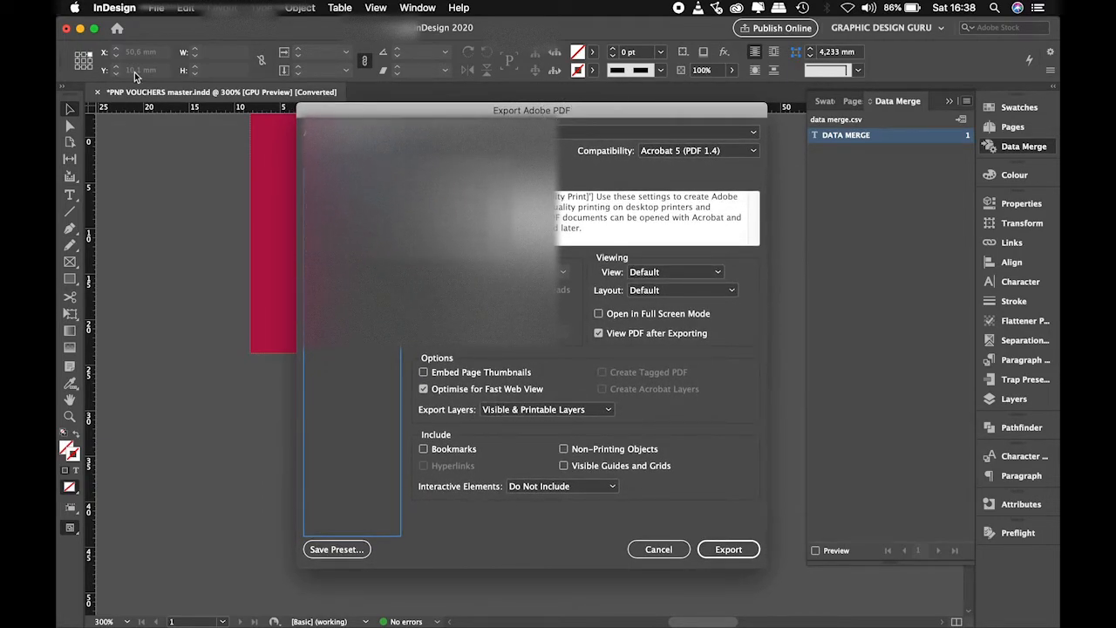
pyautogui.click(75, 9)
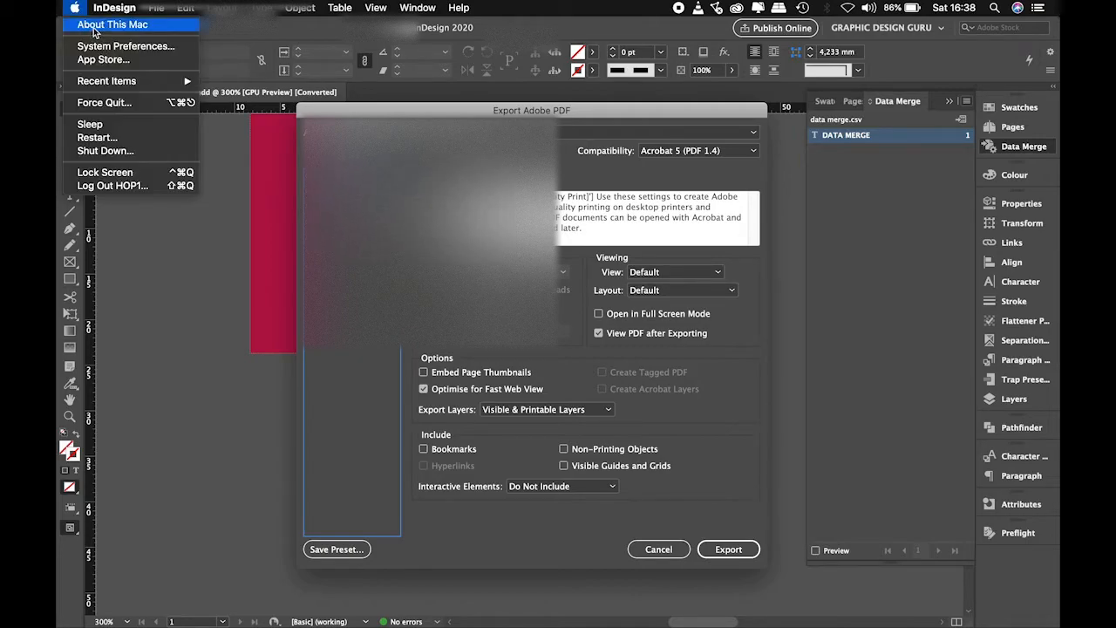
pyautogui.click(93, 26)
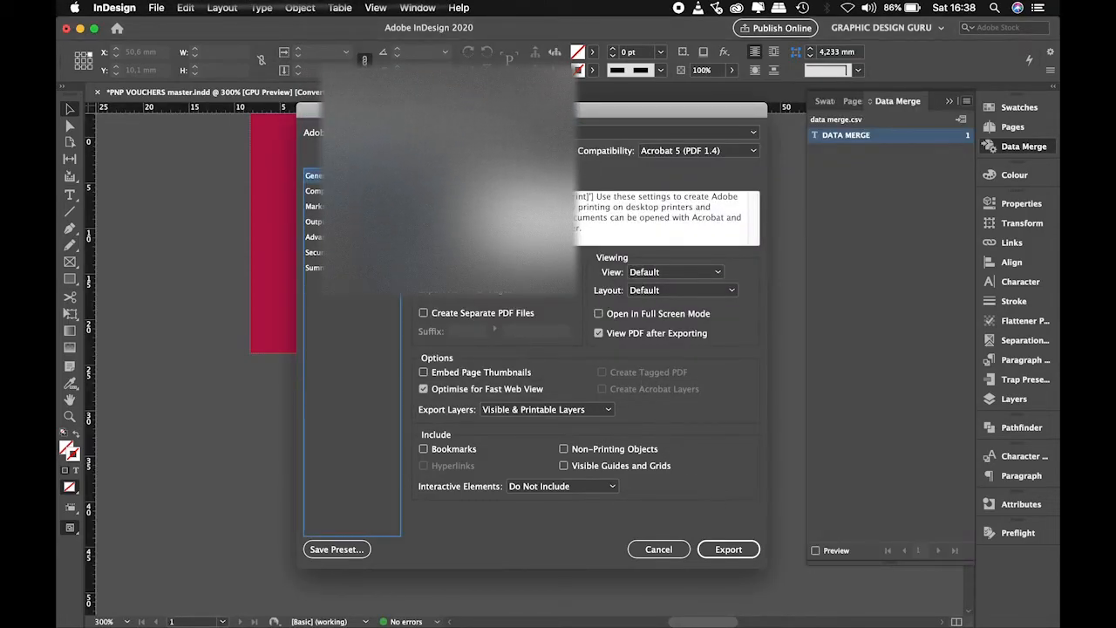
# - Check the bleed values in the PDF's marks and bleeds settings, keeping Use Document Bleed Settings enabled
pyautogui.click(319, 207)
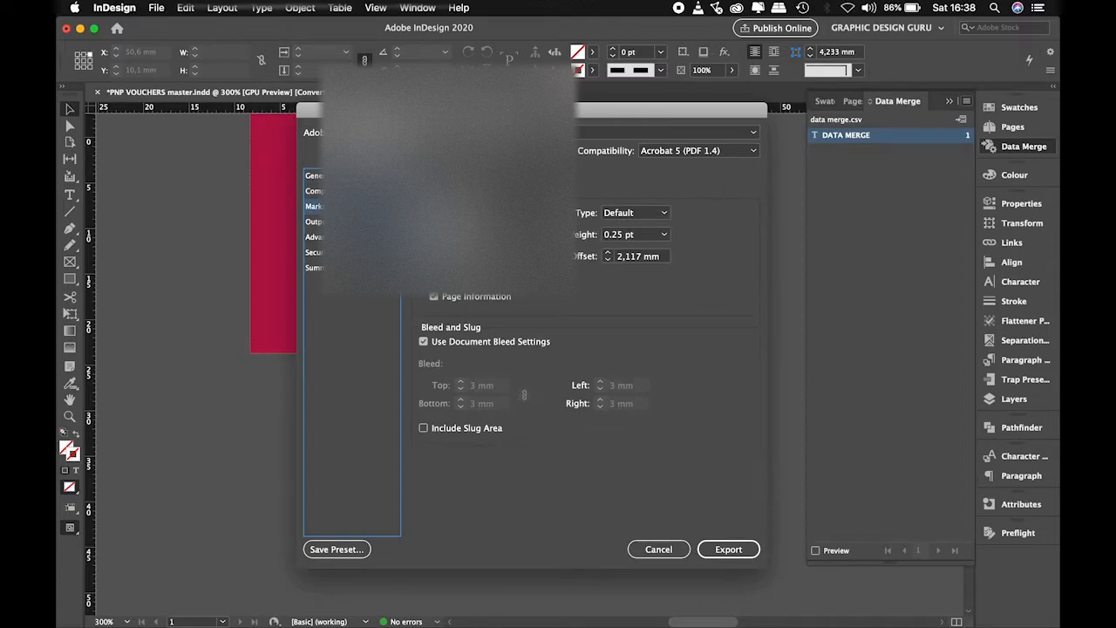
pyautogui.click(425, 343)
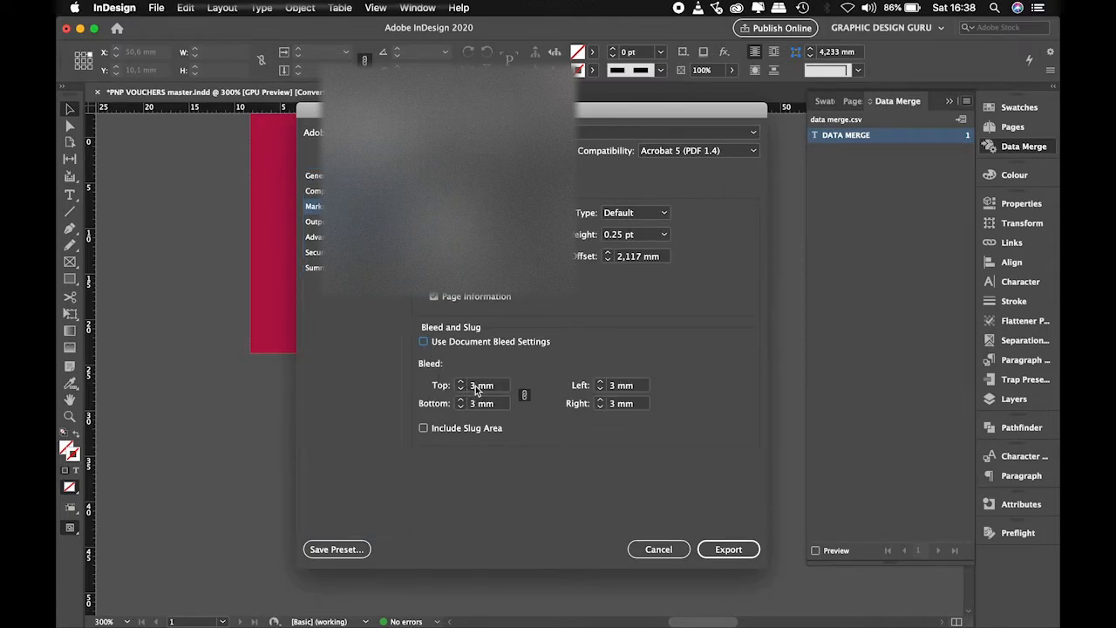
pyautogui.click(425, 343)
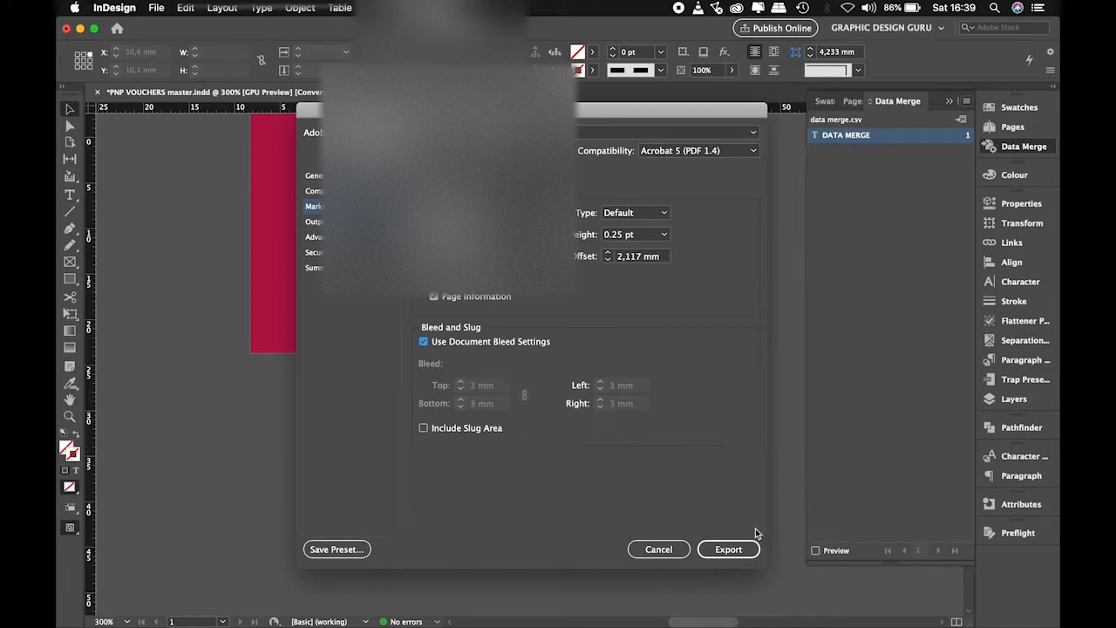
# - Export the merged PDF to the Documents folder as MERGE TEST 1 and dismiss the overset text report
pyautogui.click(736, 549)
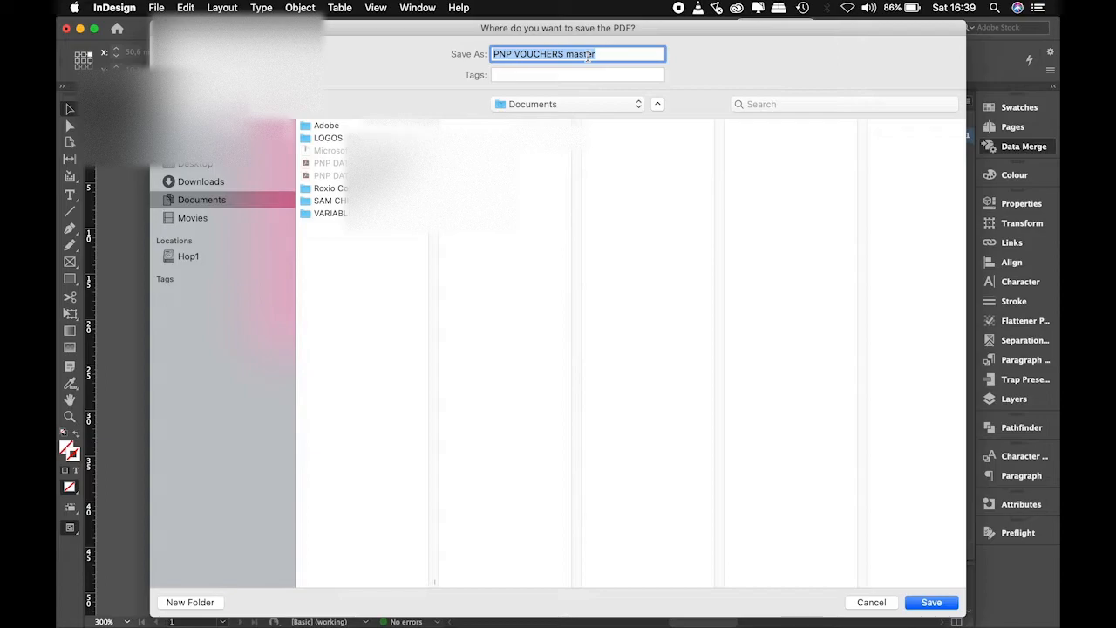
pyautogui.write('ME')
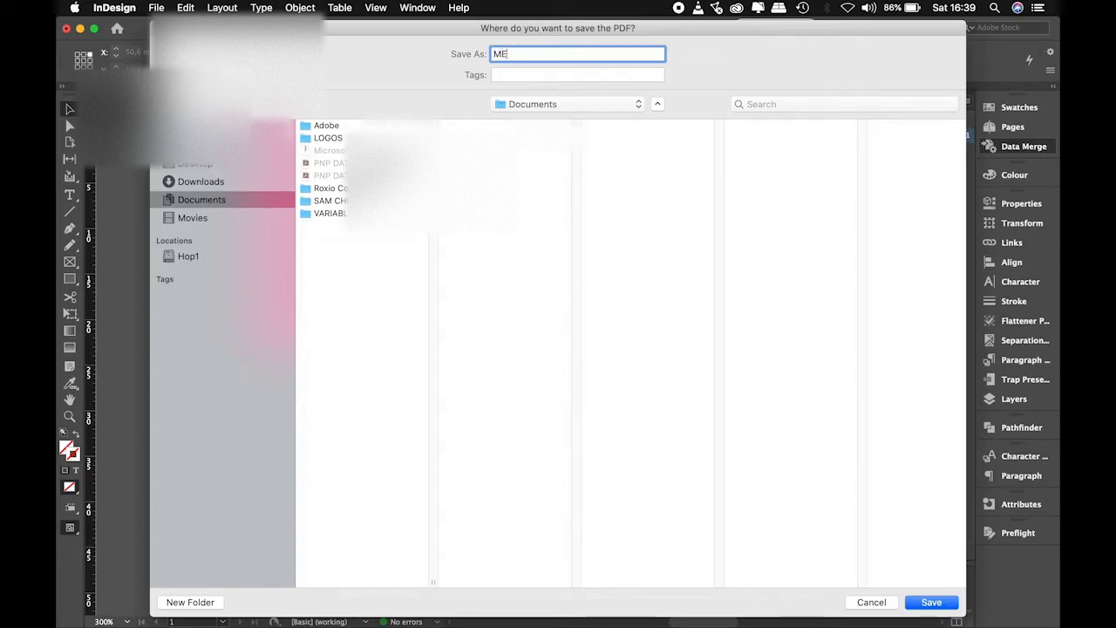
pyautogui.write('RGE TEST 1')
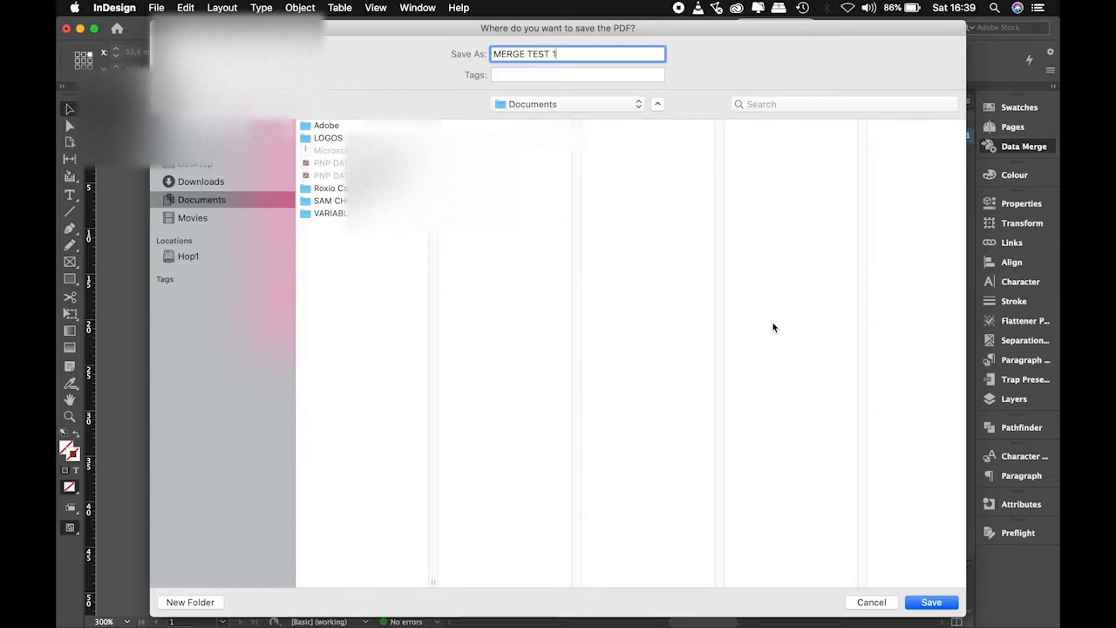
pyautogui.click(931, 602)
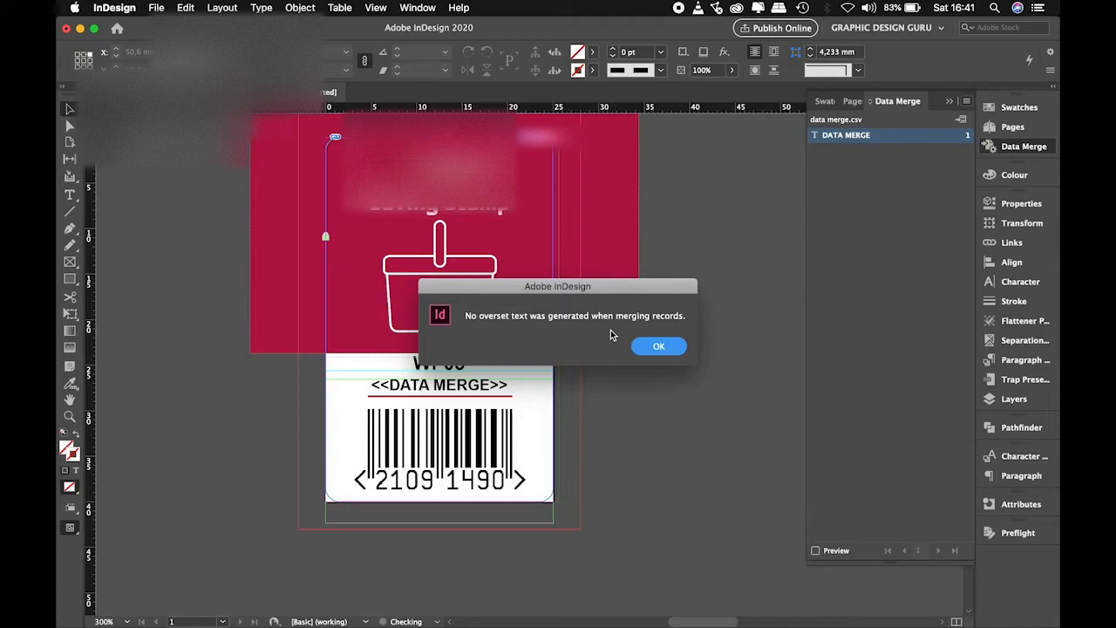
pyautogui.click(658, 346)
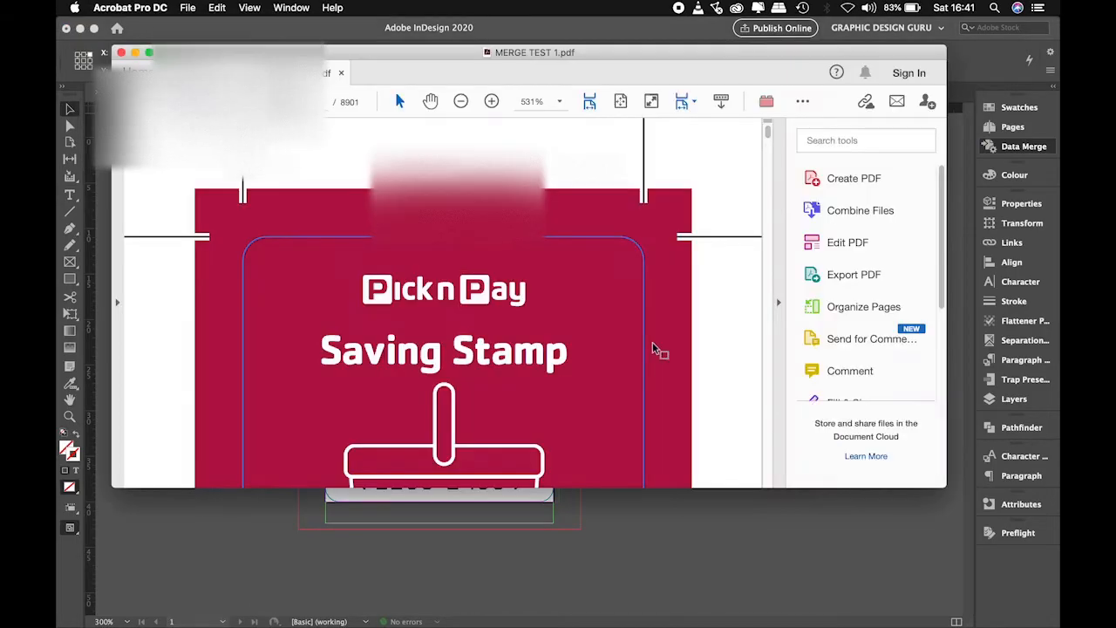
# - Fit the full page of MERGE TEST 1.pdf in view and page forward through the vouchers to check their sequential numbers
pyautogui.click(619, 102)
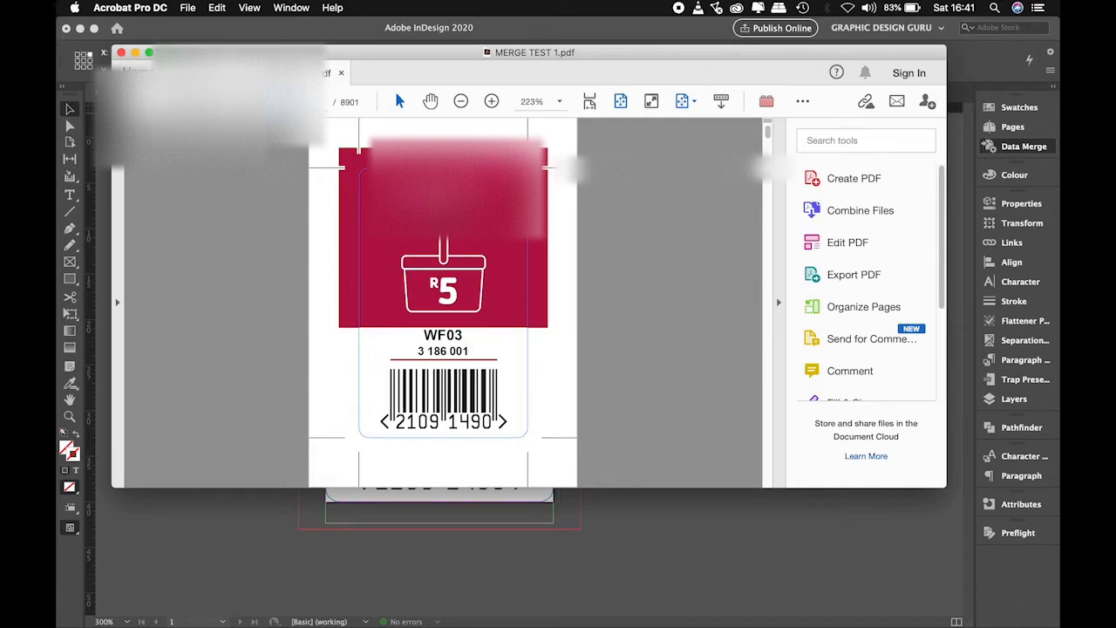
pyautogui.press('Right')
pyautogui.press('Right')
pyautogui.press('Right')
pyautogui.press('Right')
pyautogui.press('Right')
pyautogui.press('Right')
pyautogui.press('Right')
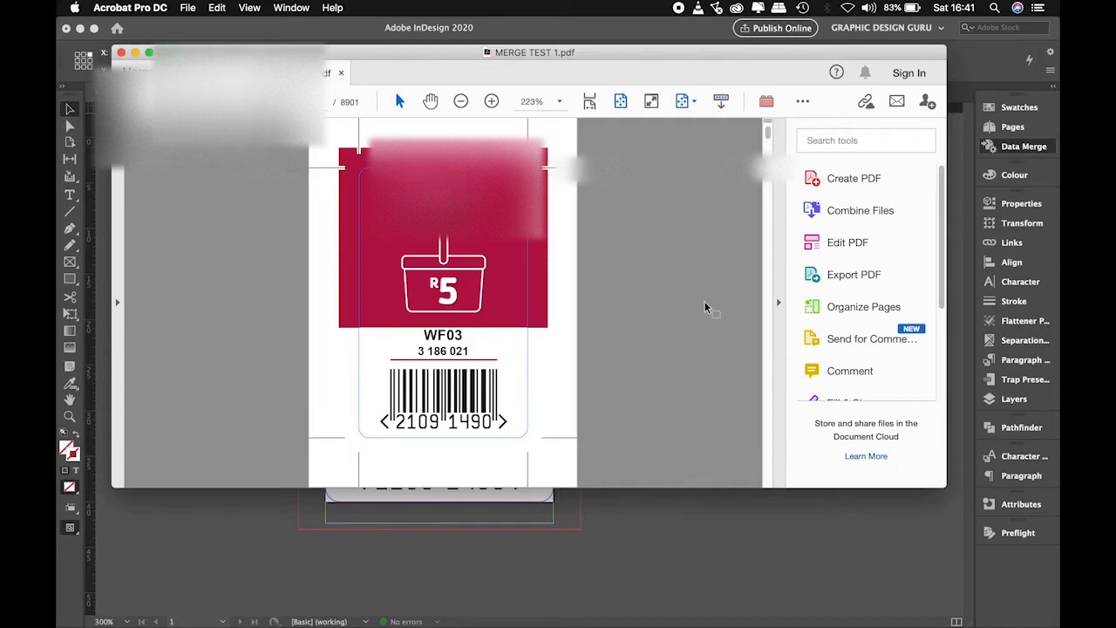
# - Browse the voucher page thumbnails in Organize Pages, close the PDF, and return to the InDesign voucher document
pyautogui.click(863, 307)
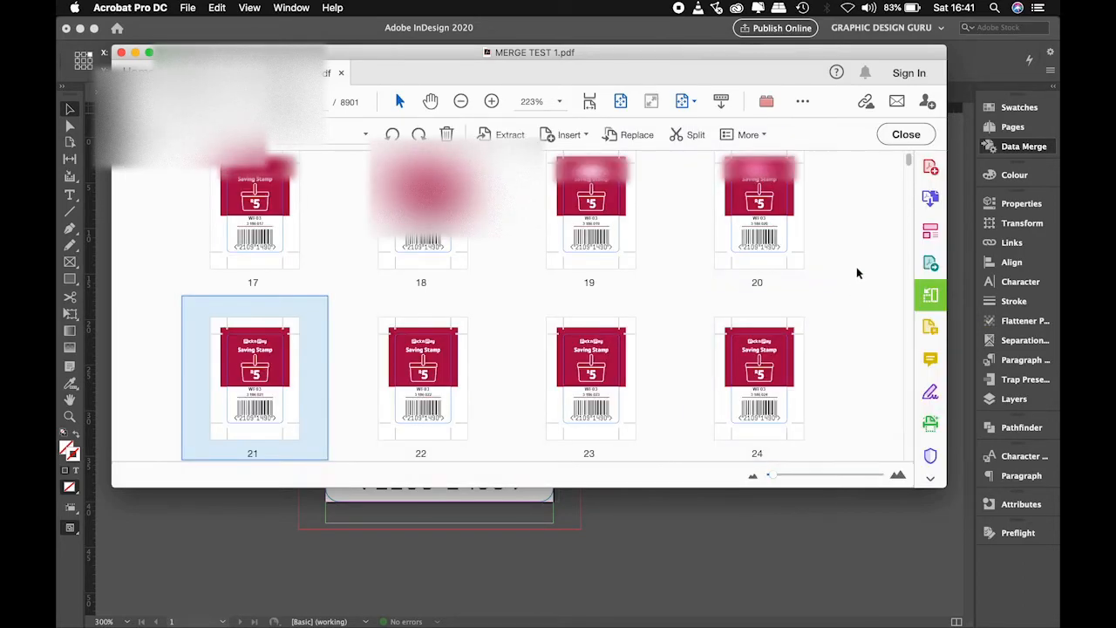
pyautogui.scroll(-20, 856, 273)
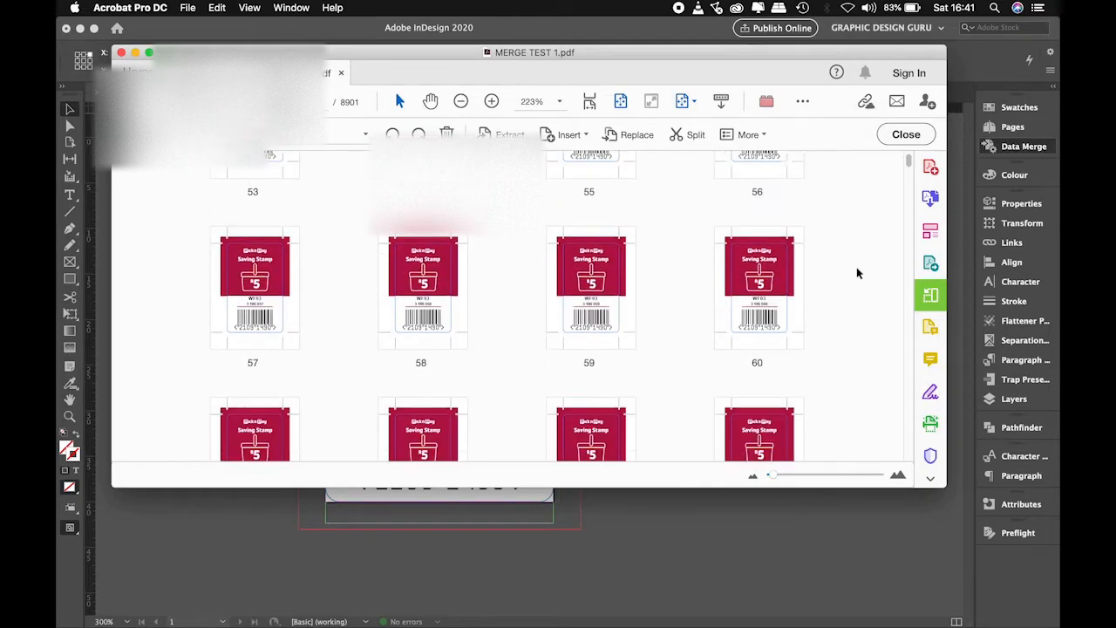
pyautogui.scroll(-20, 857, 273)
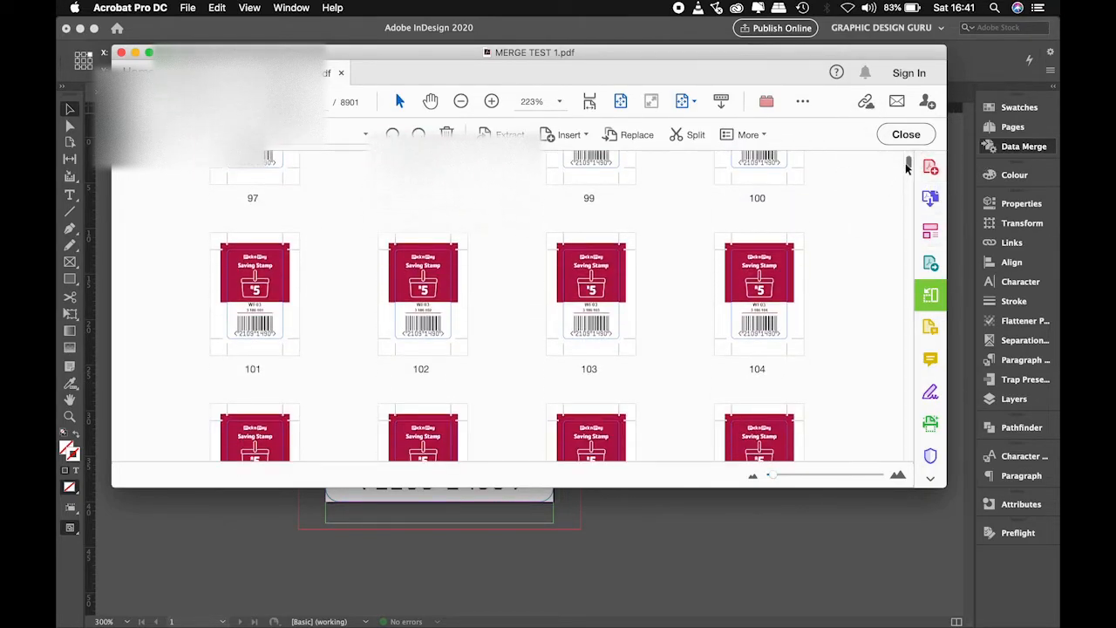
pyautogui.moveTo(907, 167); pyautogui.dragTo(851, 151)
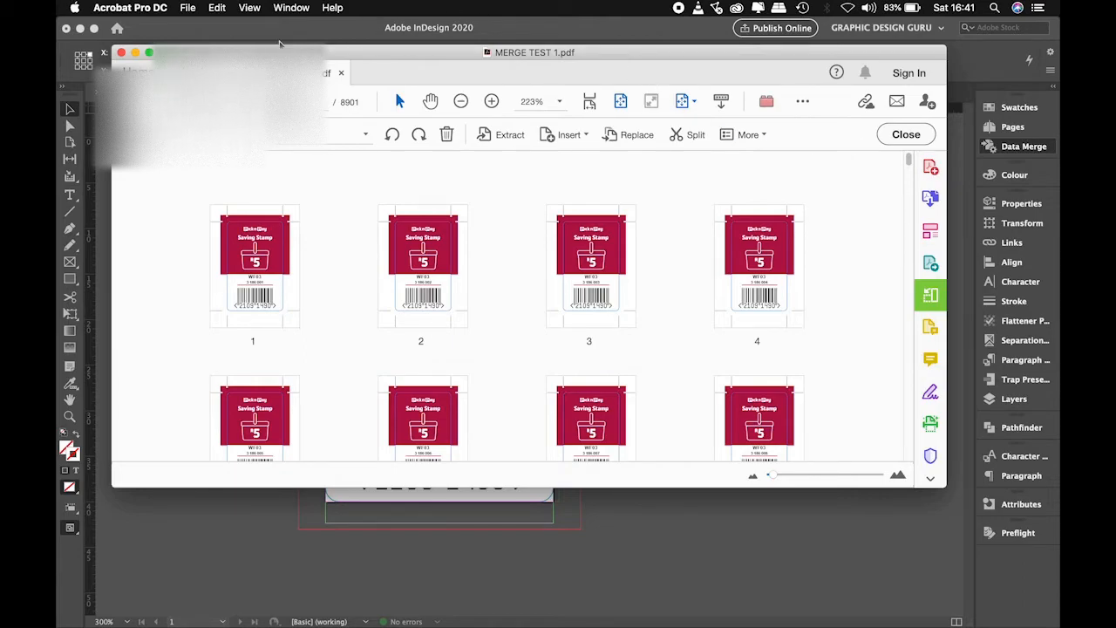
pyautogui.click(121, 52)
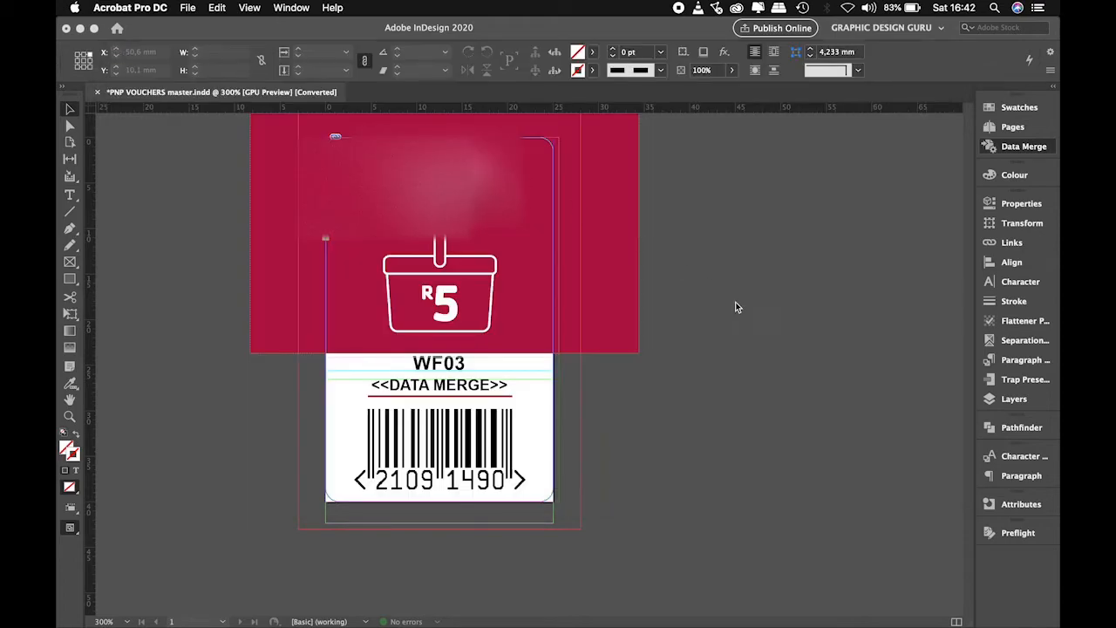
pyautogui.click(763, 311)
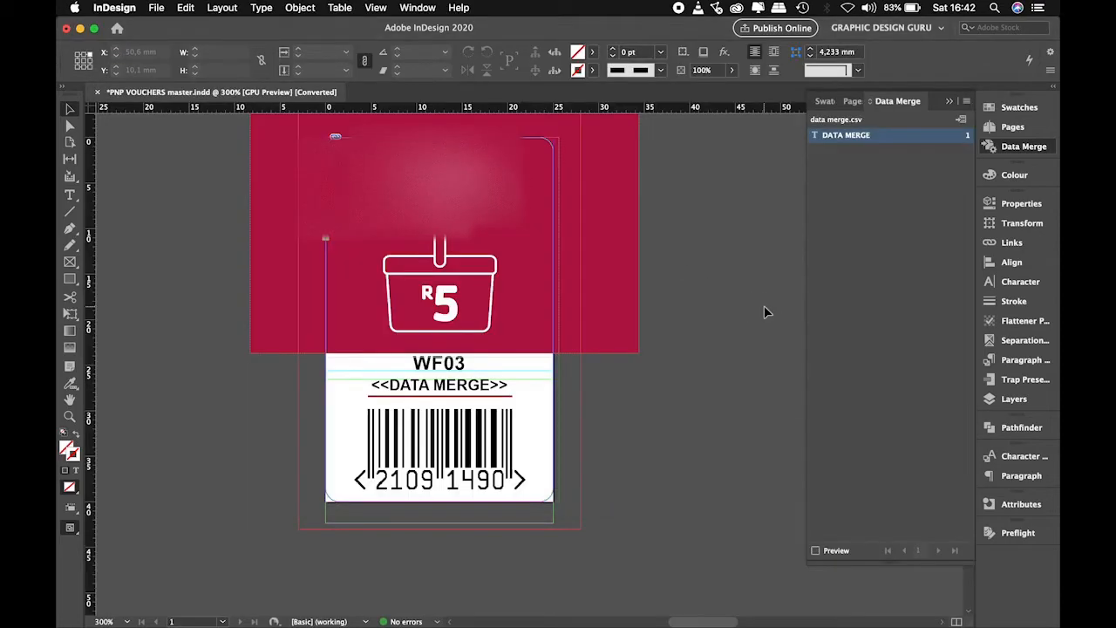
# - Create a merged document from the voucher template with a single record per page, and dismiss the overset text report
pyautogui.click(852, 101)
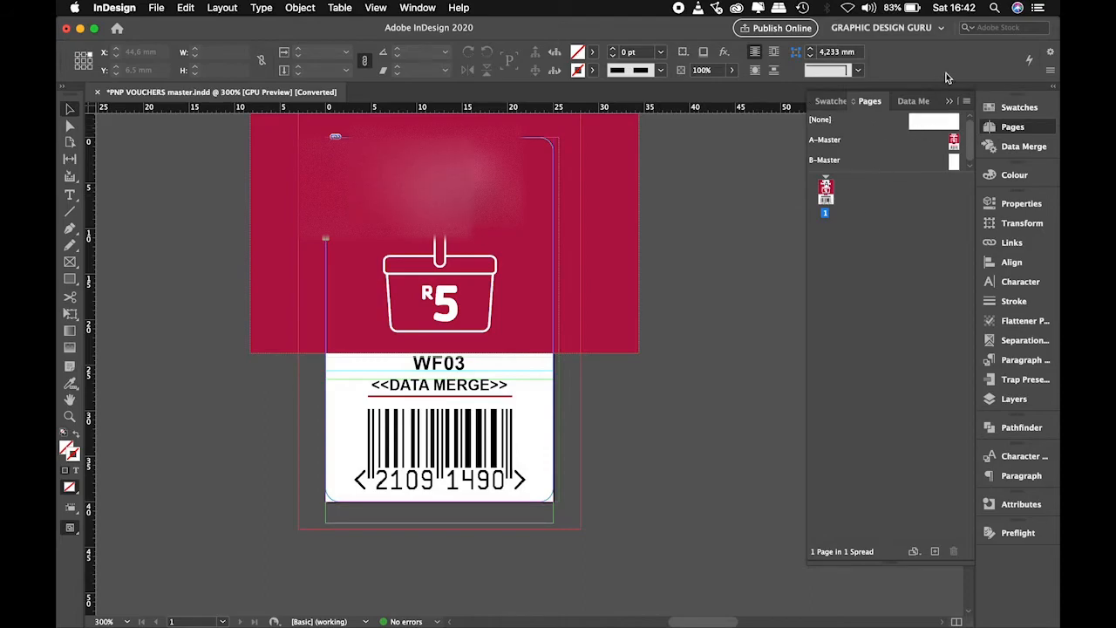
pyautogui.click(916, 103)
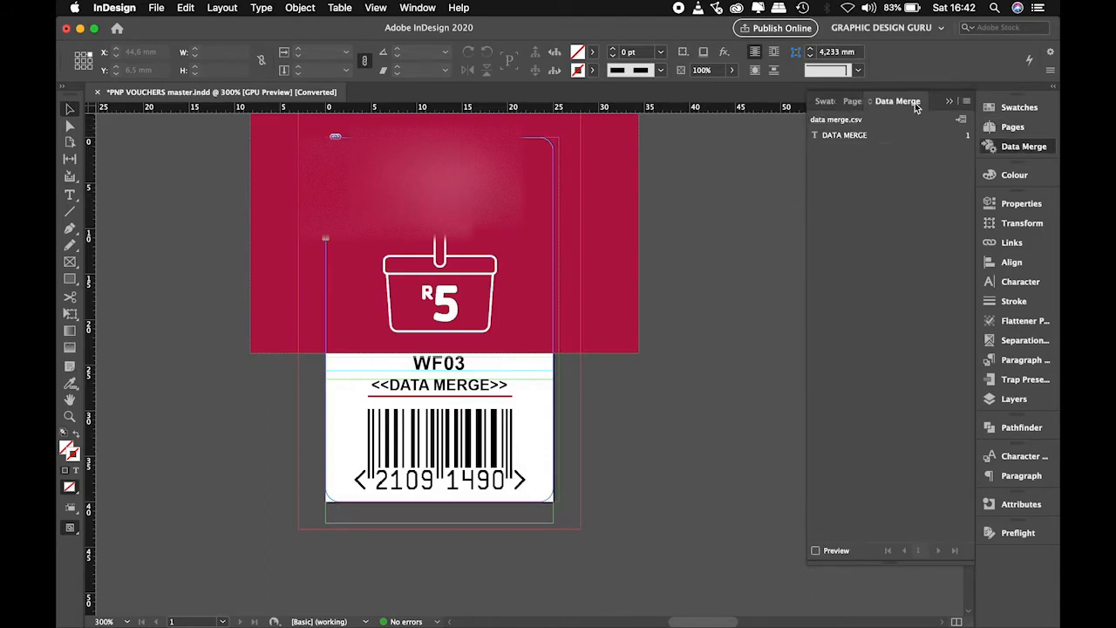
pyautogui.click(965, 103)
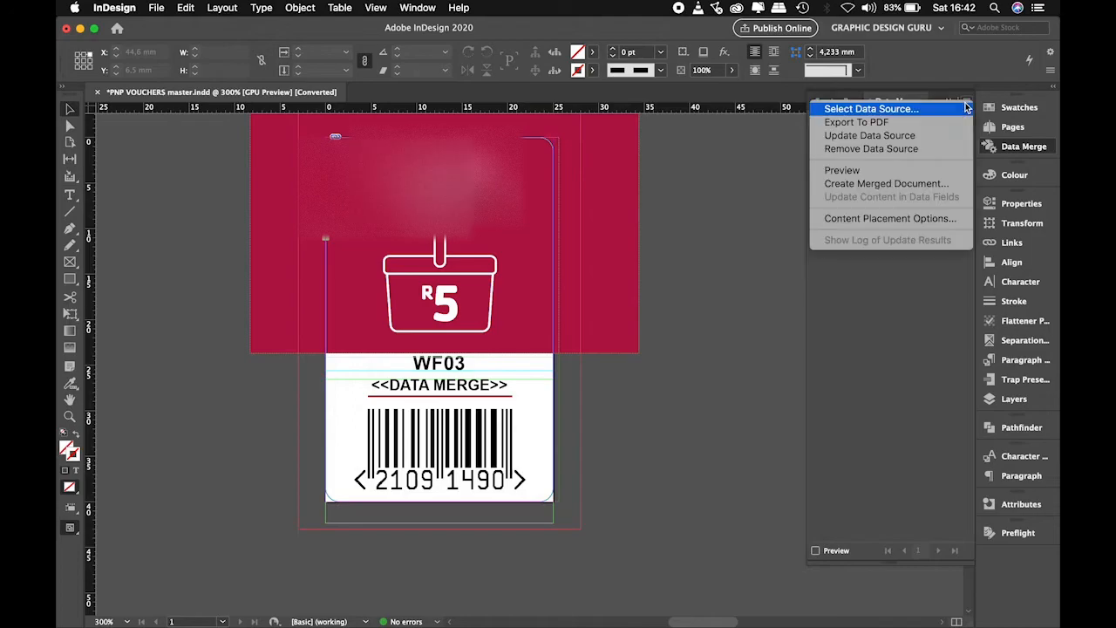
pyautogui.click(896, 185)
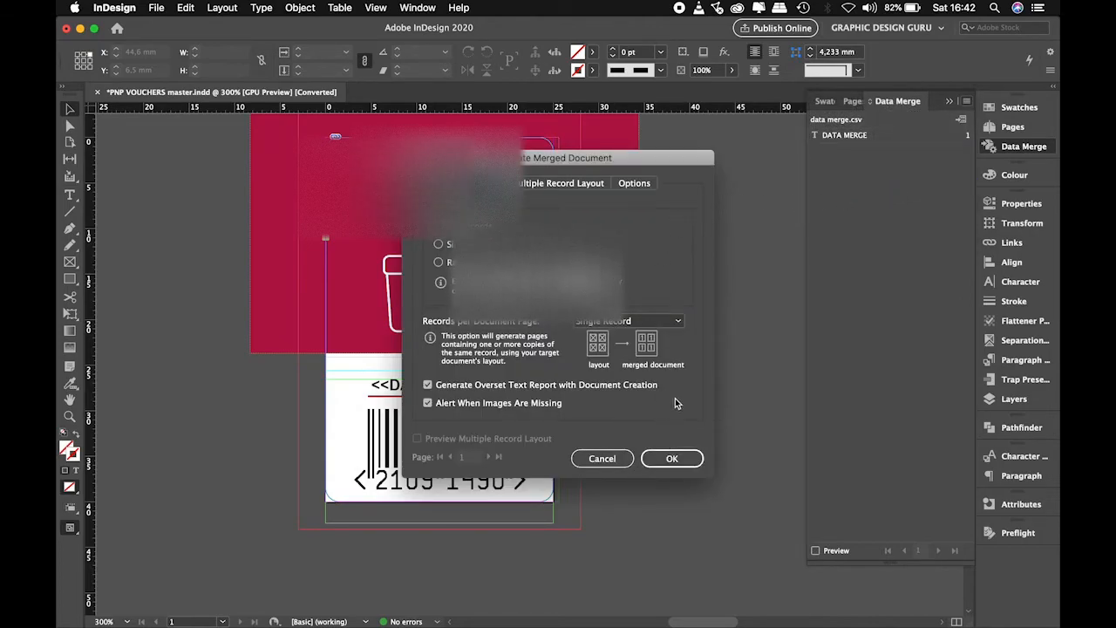
pyautogui.click(671, 458)
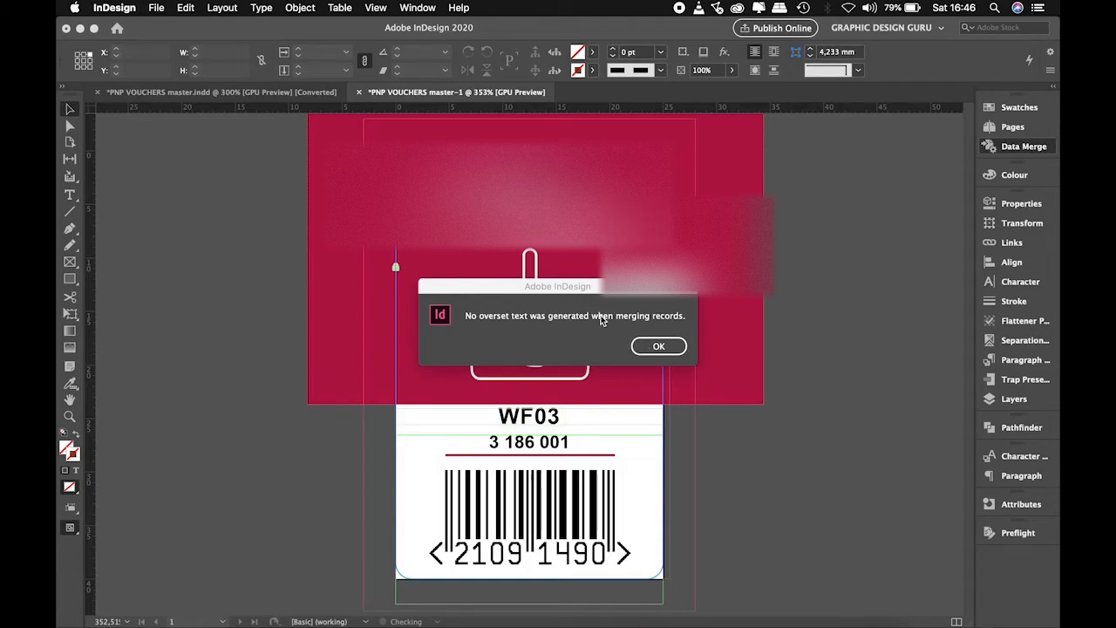
pyautogui.click(654, 349)
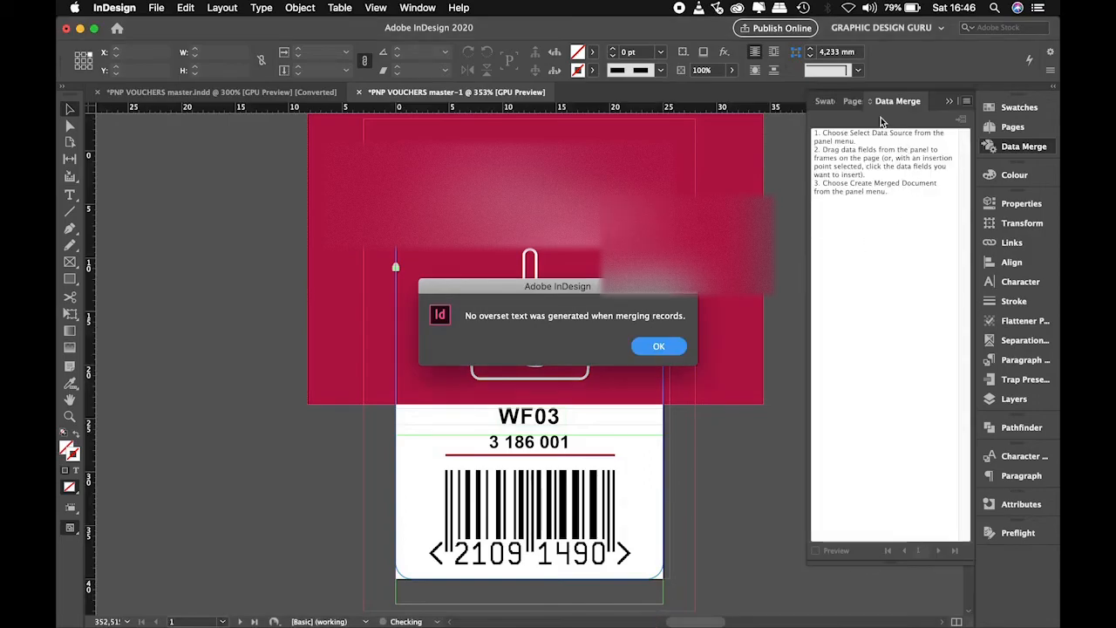
pyautogui.click(661, 341)
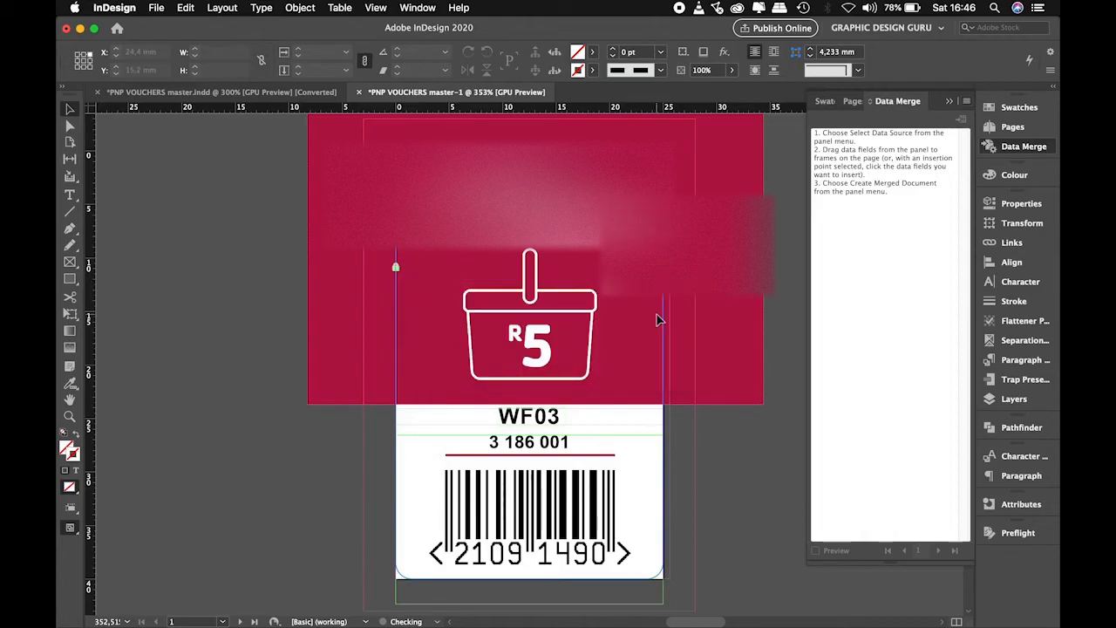
# - Examine the page thumbnails of the merged voucher document, from the first pages through to the 6300s
pyautogui.click(853, 102)
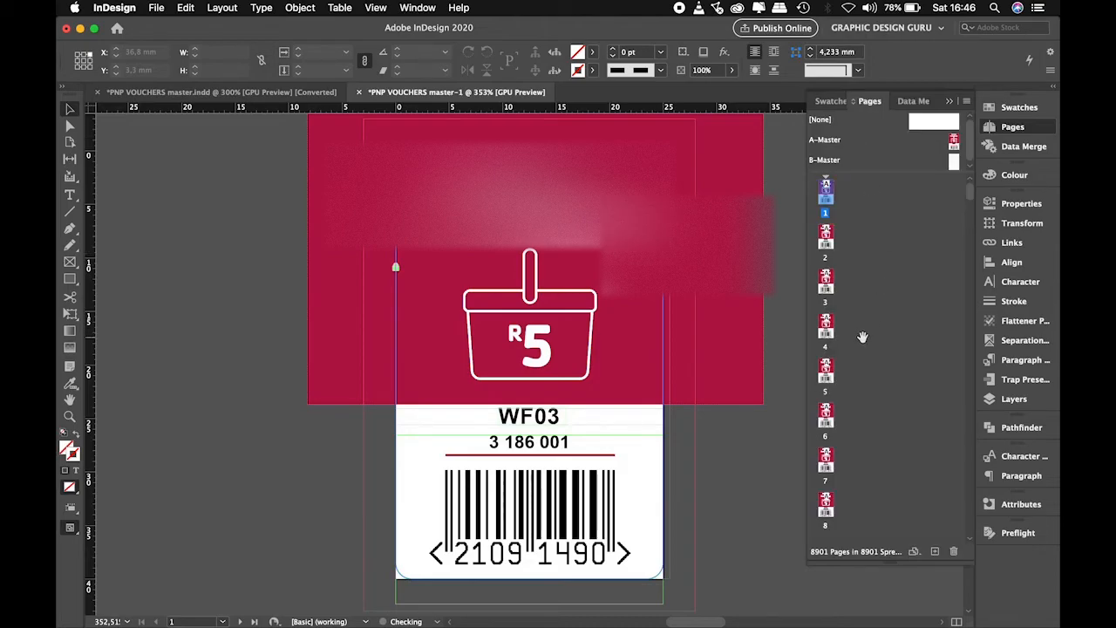
pyautogui.scroll(-5, 861, 337)
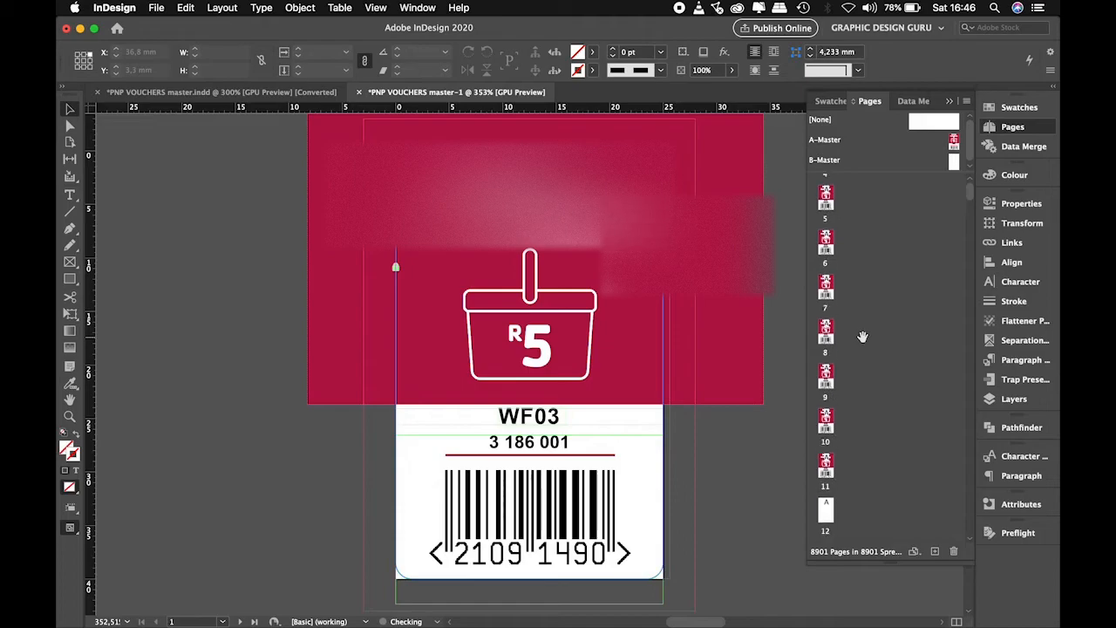
pyautogui.scroll(-3, 971, 184)
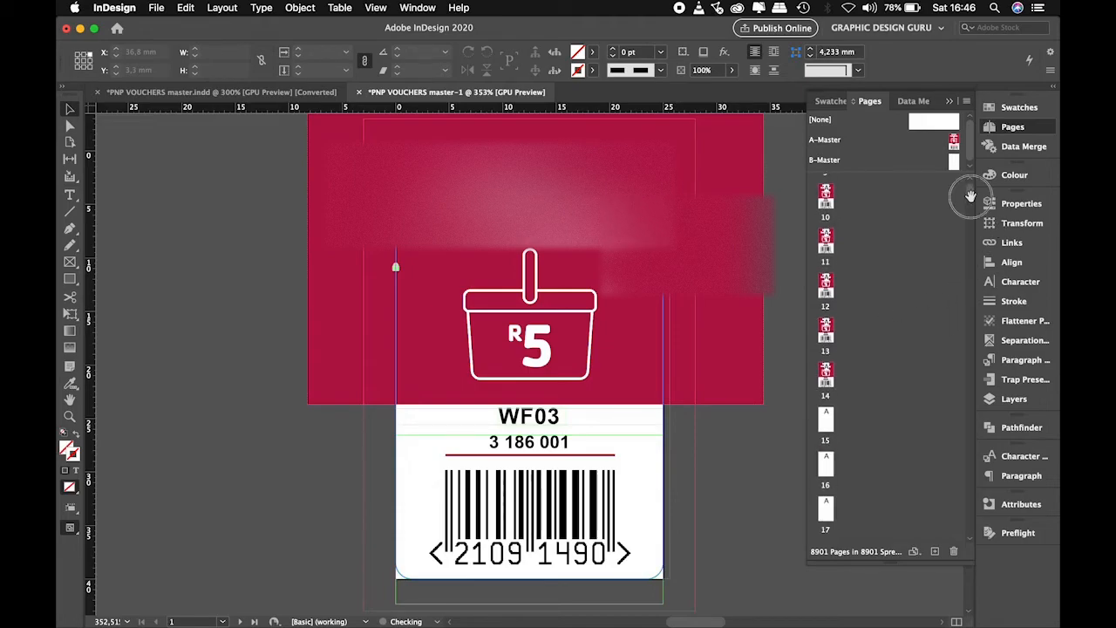
pyautogui.scroll(-1, 969, 231)
pyautogui.scroll(-1, 969, 488)
pyautogui.scroll(-2, 969, 497)
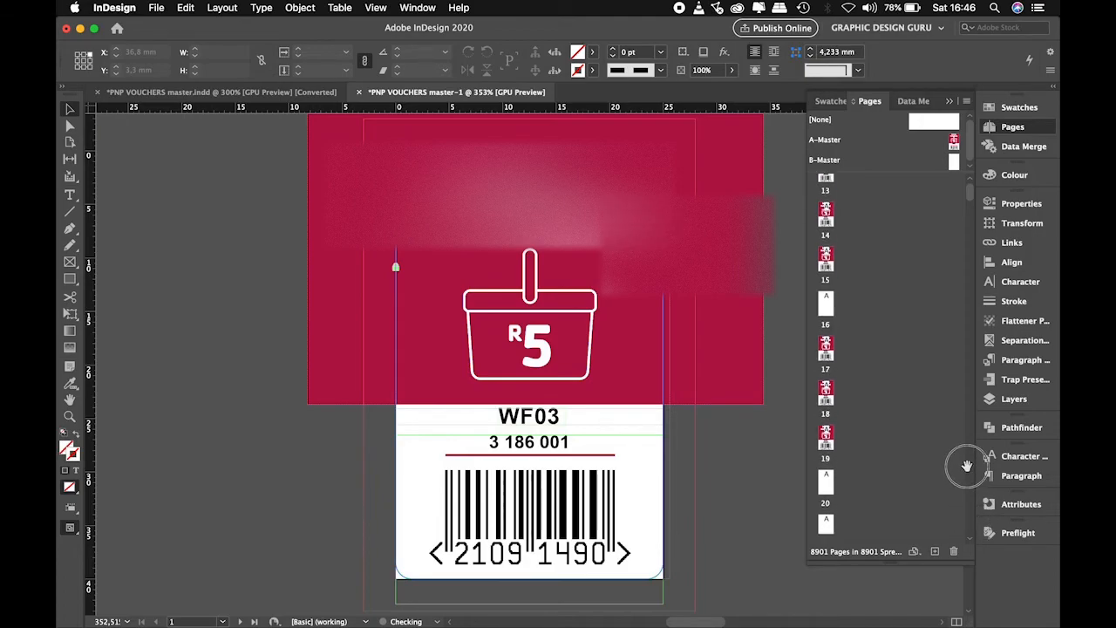
pyautogui.scroll(-2, 966, 434)
pyautogui.scroll(-2, 969, 194)
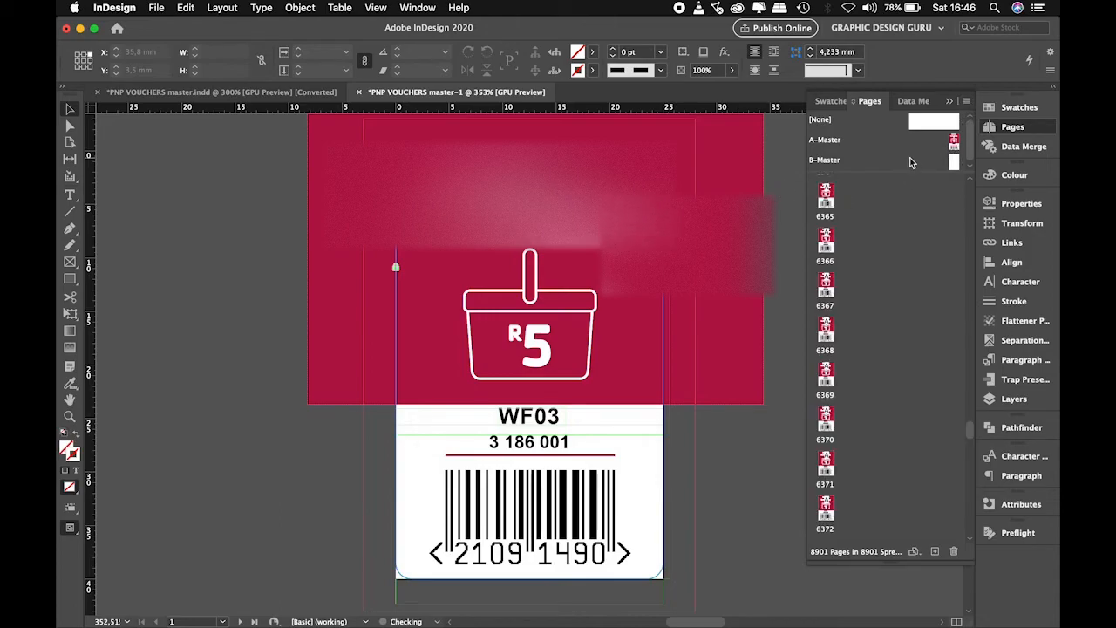
# - Review the Export To PDF and Create Merged Document options in the PNP VOUCHERS master.indd template, and return to the merged document
pyautogui.click(967, 101)
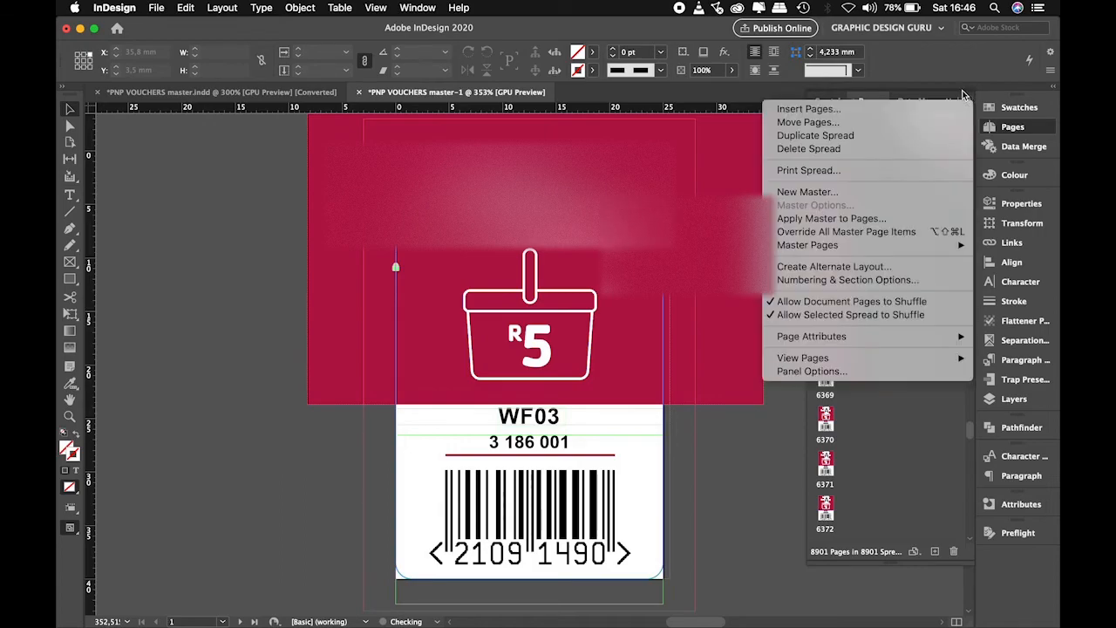
pyautogui.click(953, 81)
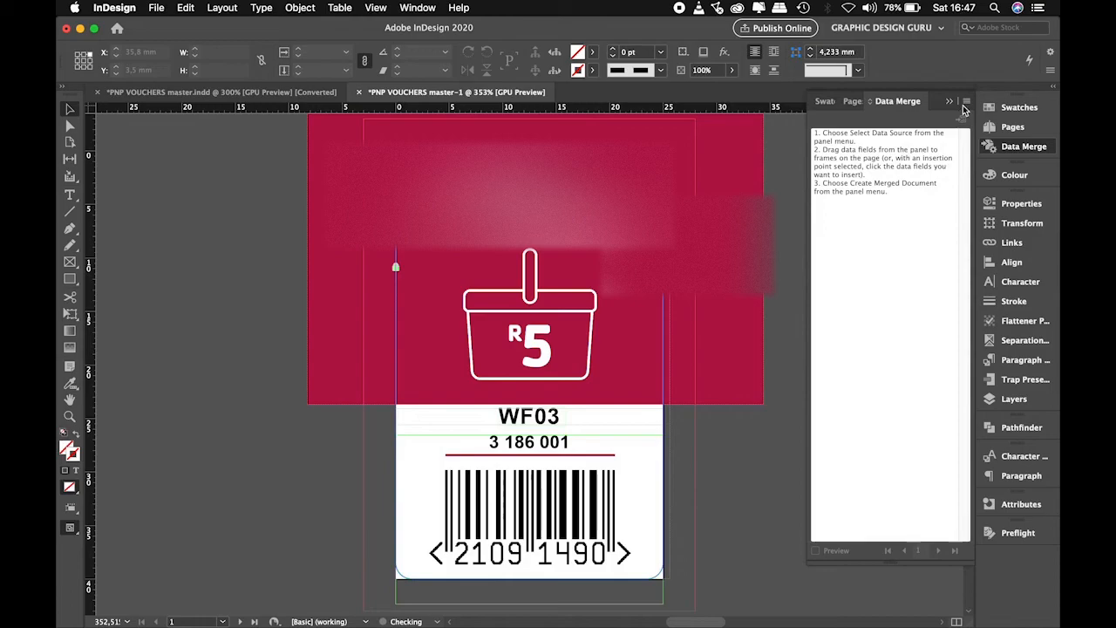
pyautogui.click(275, 93)
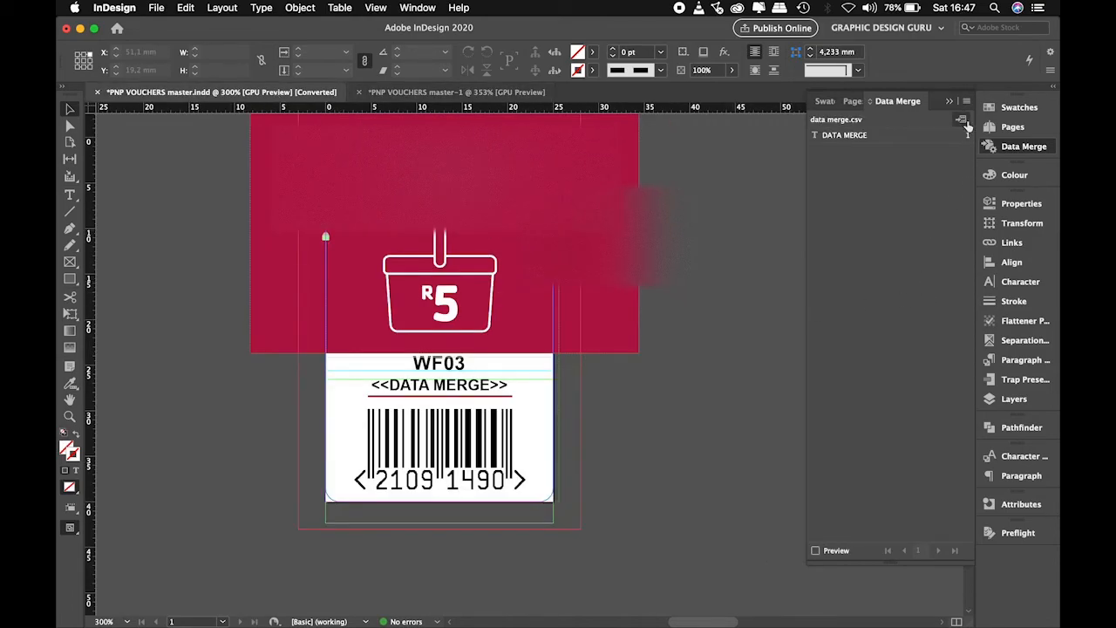
pyautogui.click(967, 103)
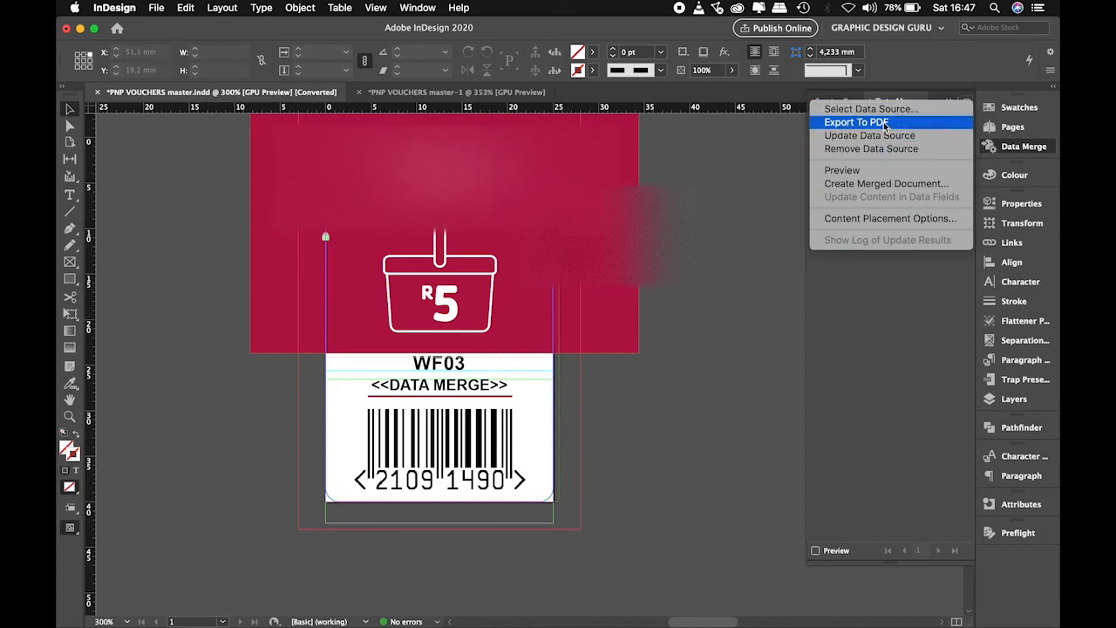
pyautogui.click(877, 184)
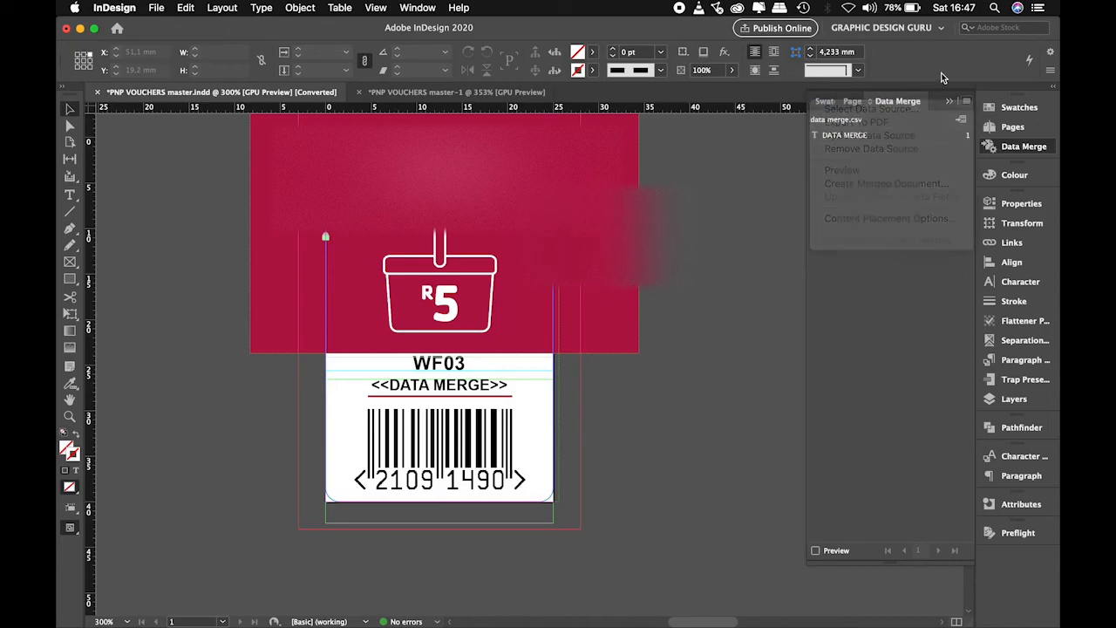
pyautogui.click(484, 92)
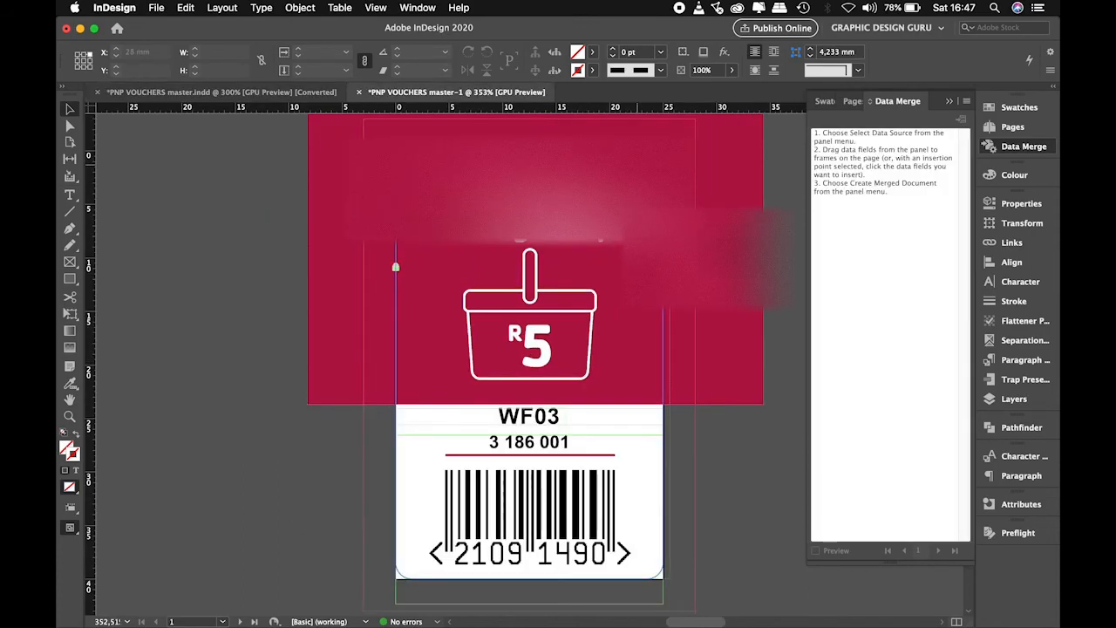
# - Look through the merged document's first page thumbnails and inspect the lower part of the first voucher
pyautogui.click(852, 102)
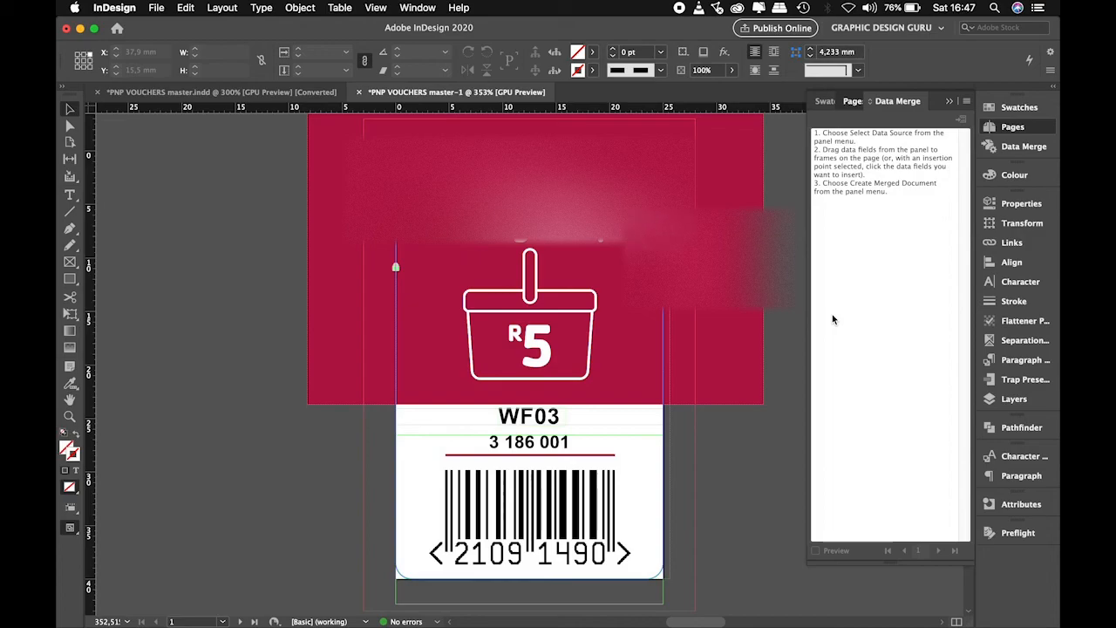
pyautogui.press('super+F12')
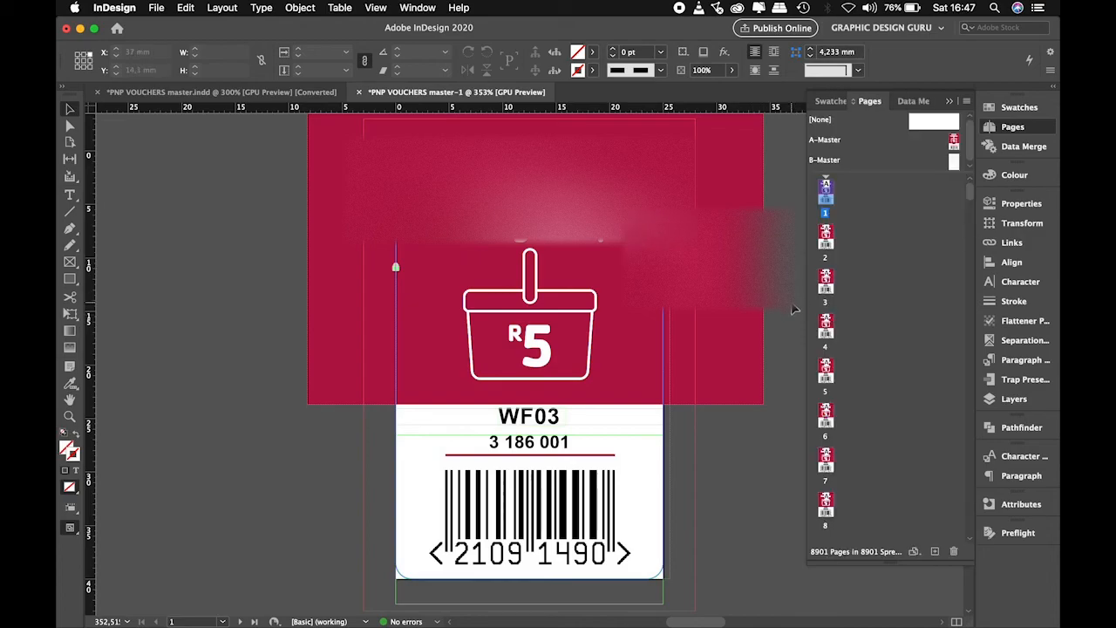
pyautogui.scroll(-1, 874, 307)
pyautogui.scroll(-3, 875, 307)
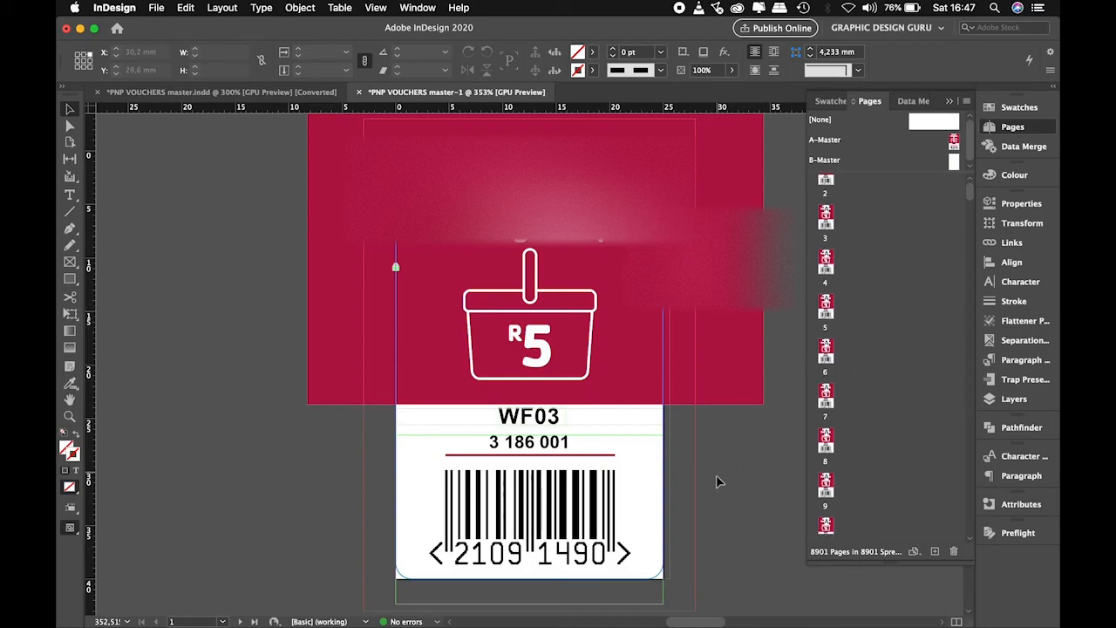
pyautogui.scroll(-5, 627, 523)
pyautogui.scroll(5, 627, 523)
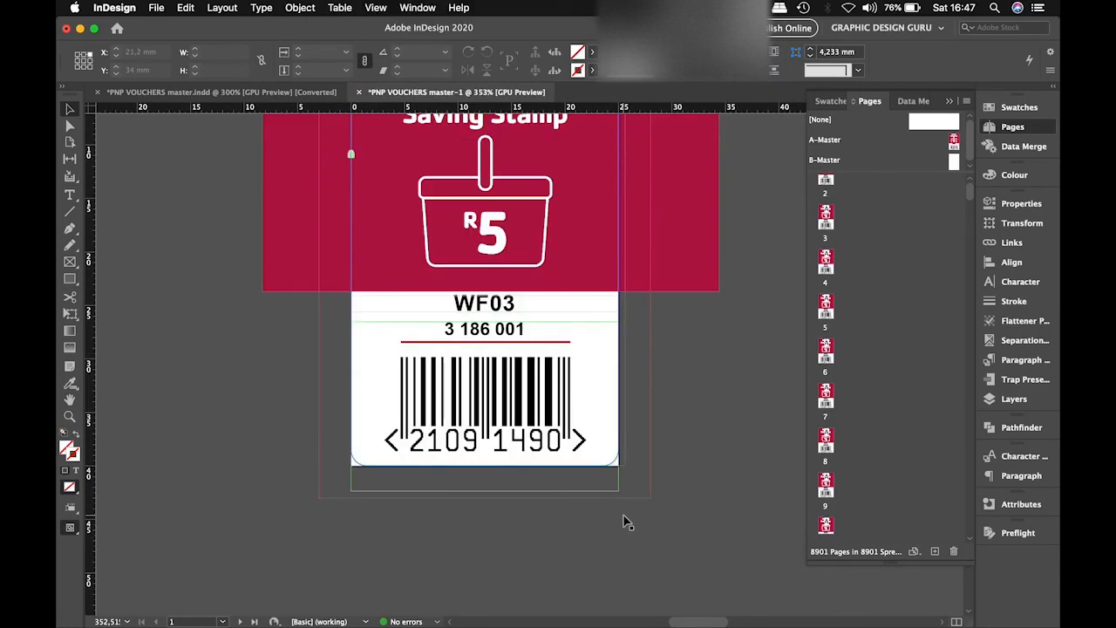